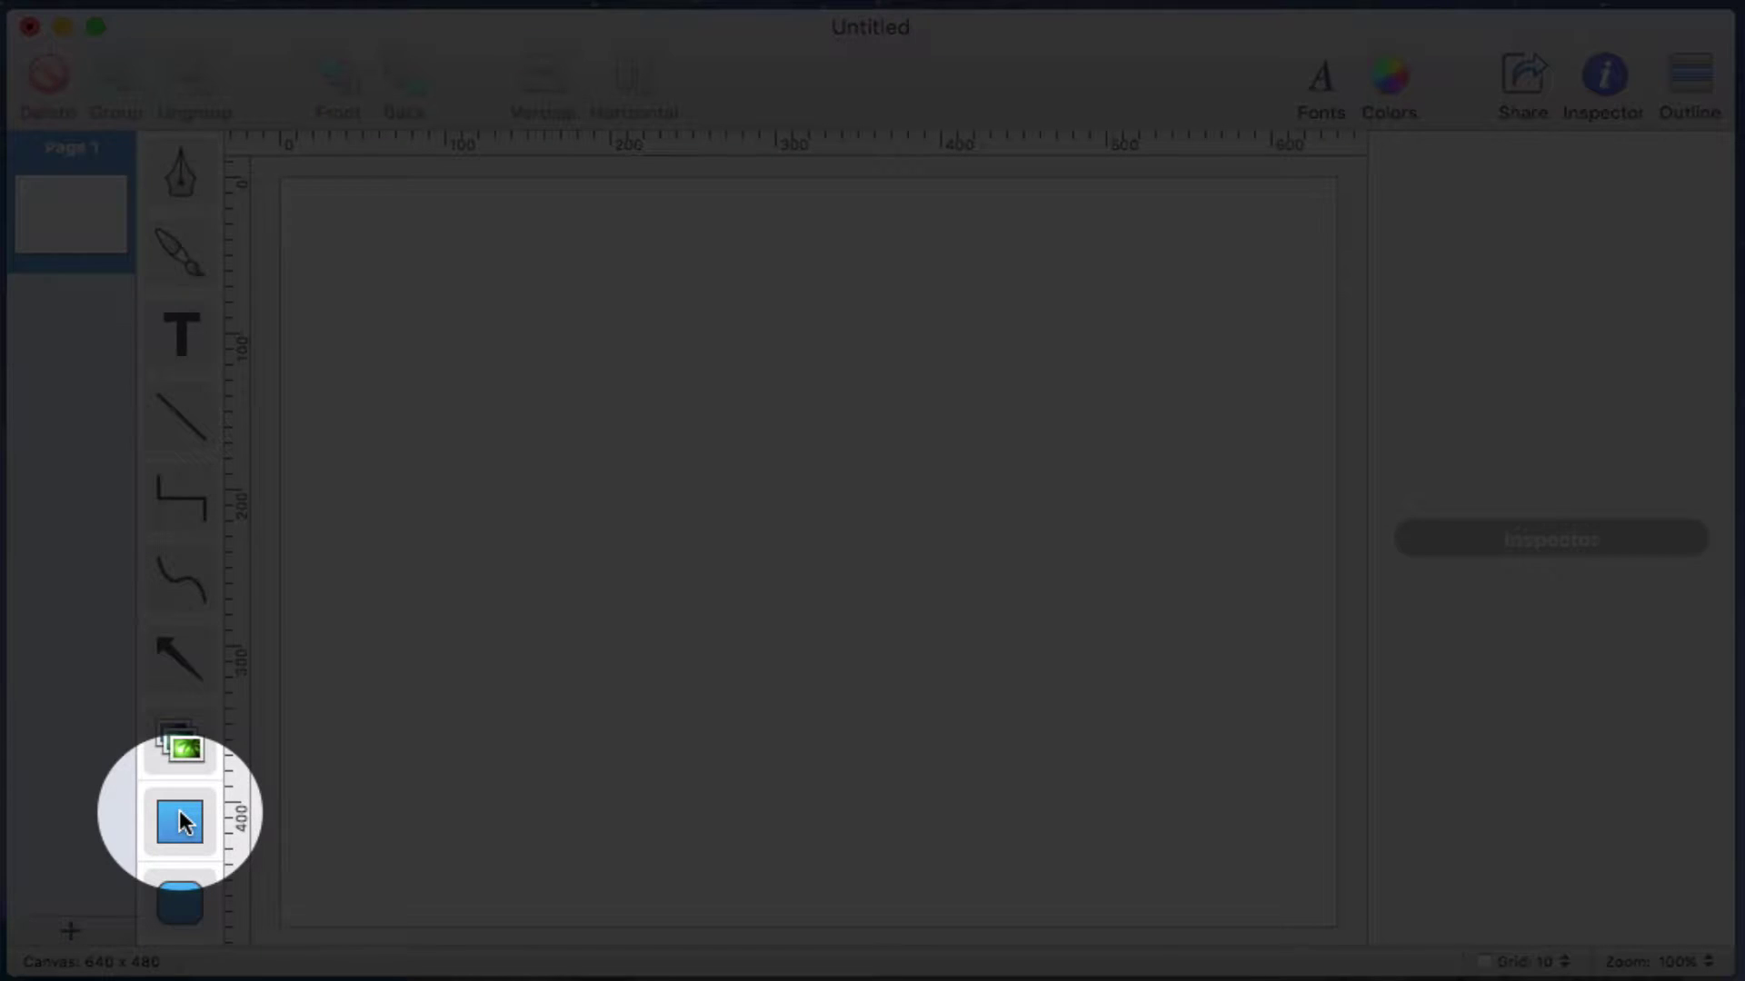
Draw a lavender rectangle with the Rectangle tool near the top-left of the page.
click(180, 814)
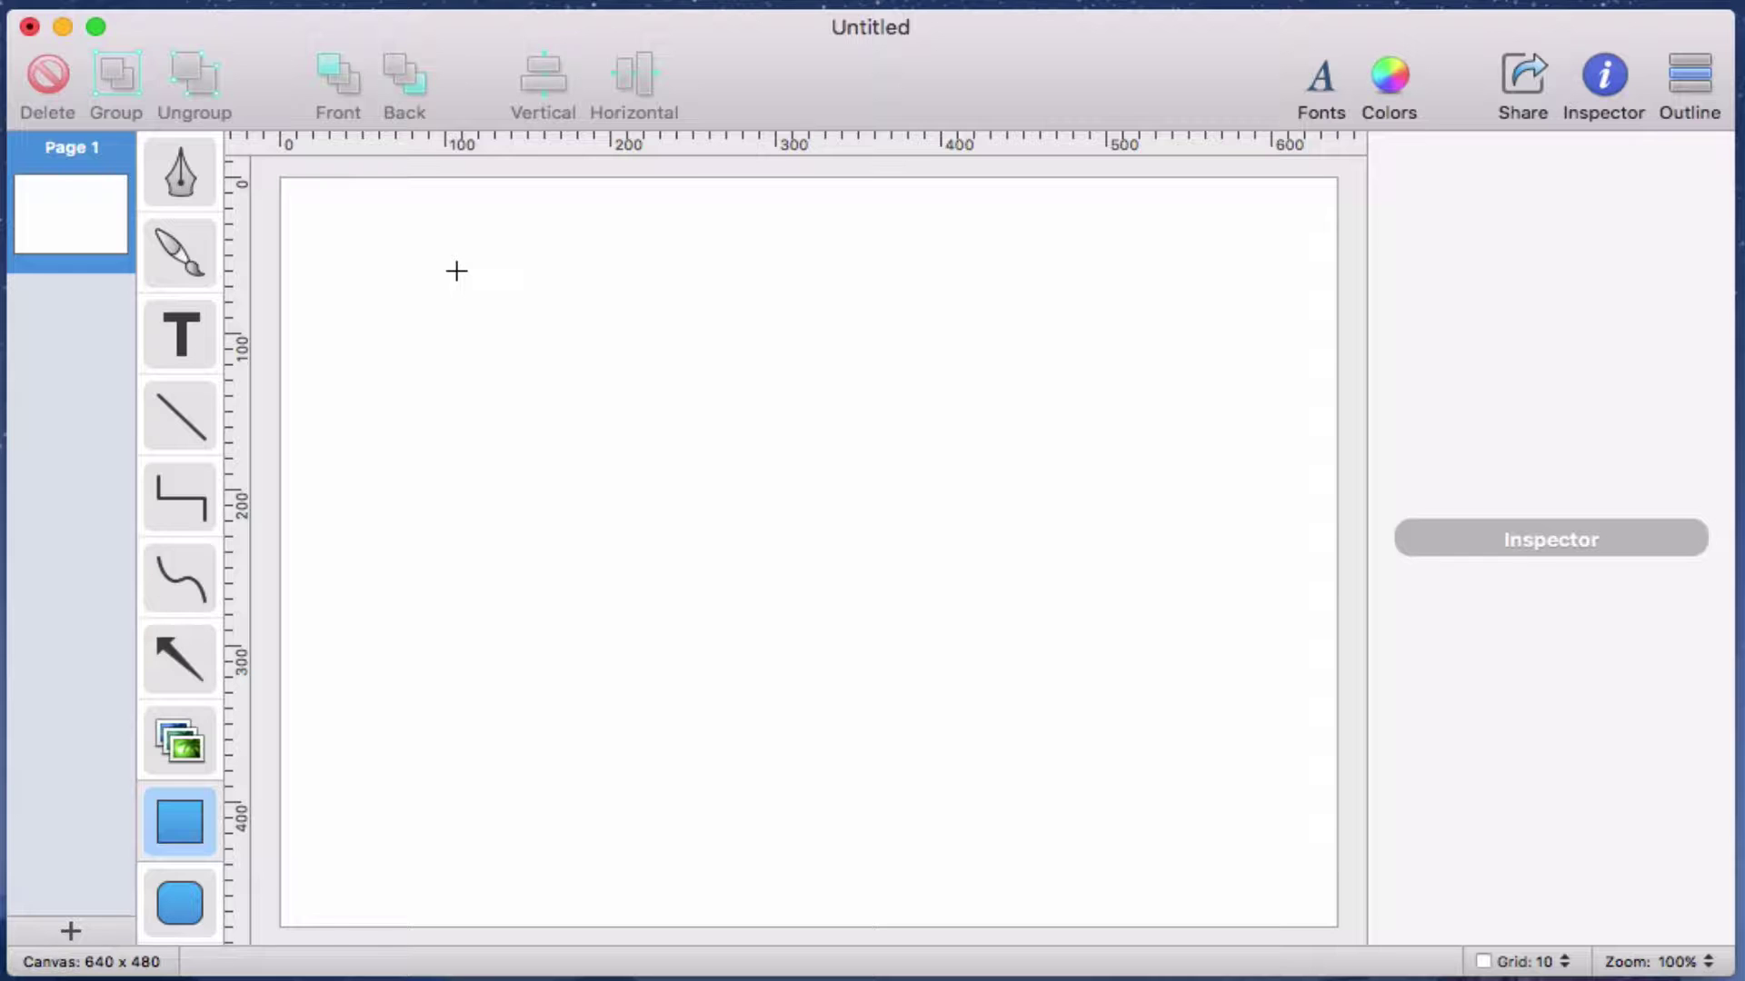
drag(456, 270, 576, 400)
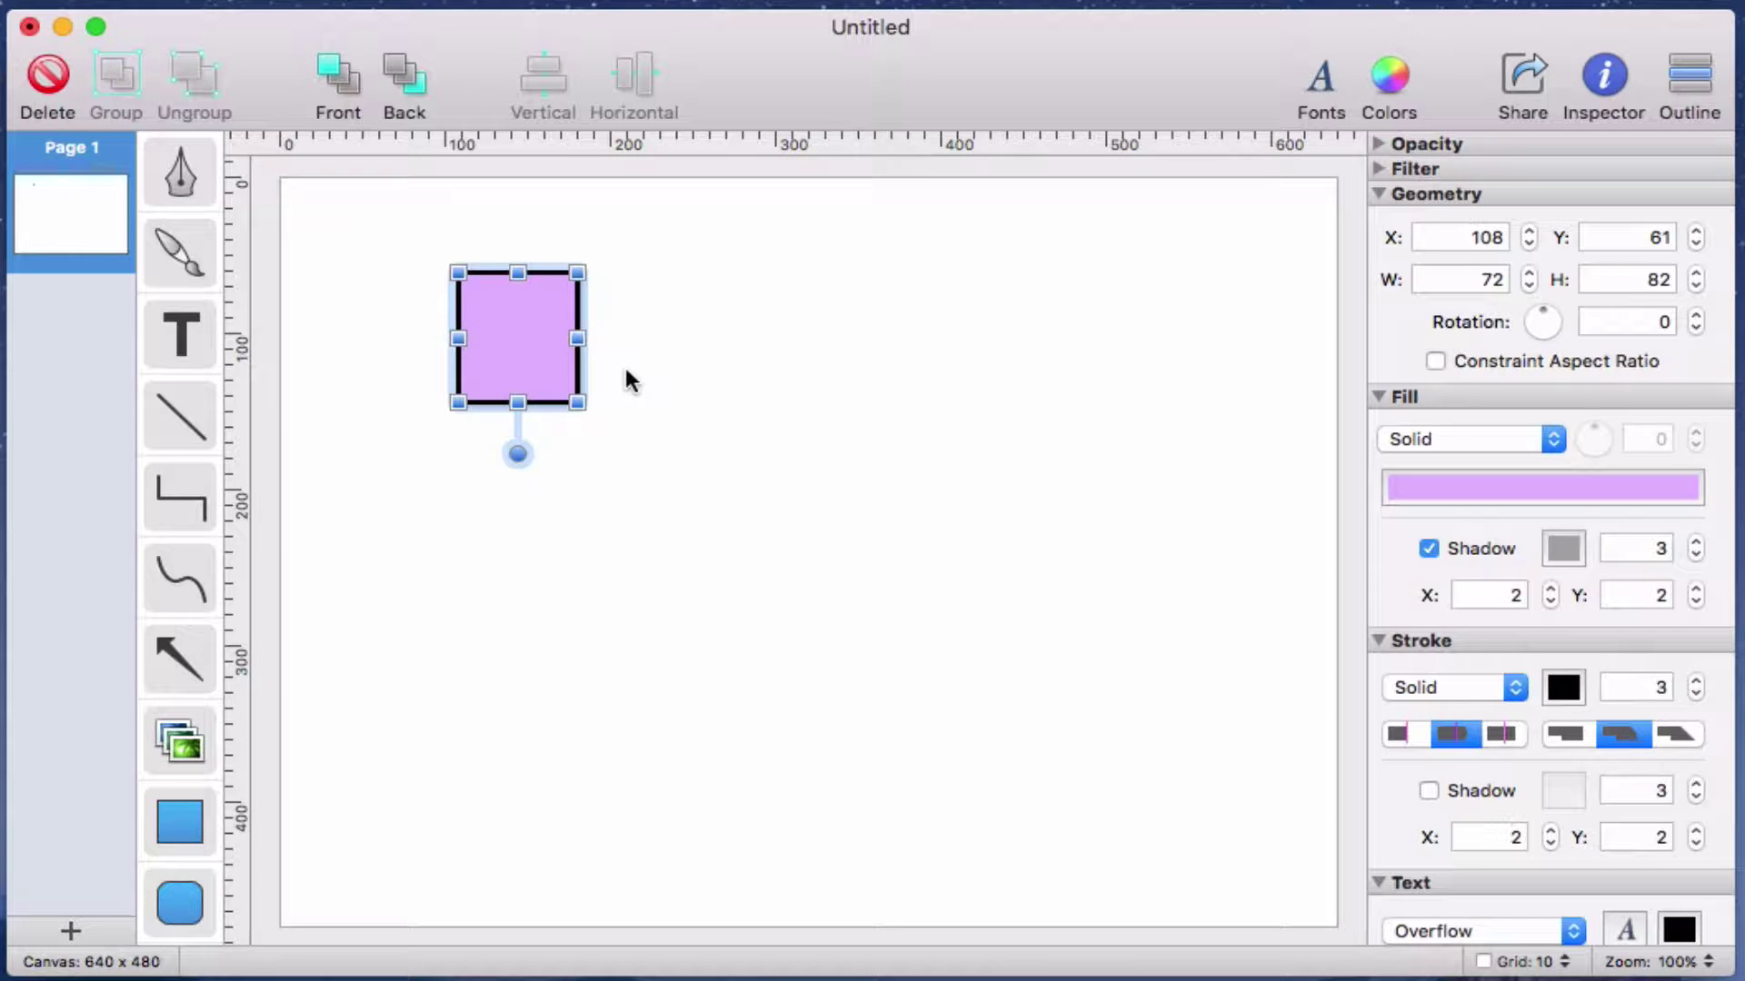
Option-drag a copy of the rectangle to the right and line both up at the same height.
key(alt)
drag(512, 349, 951, 345)
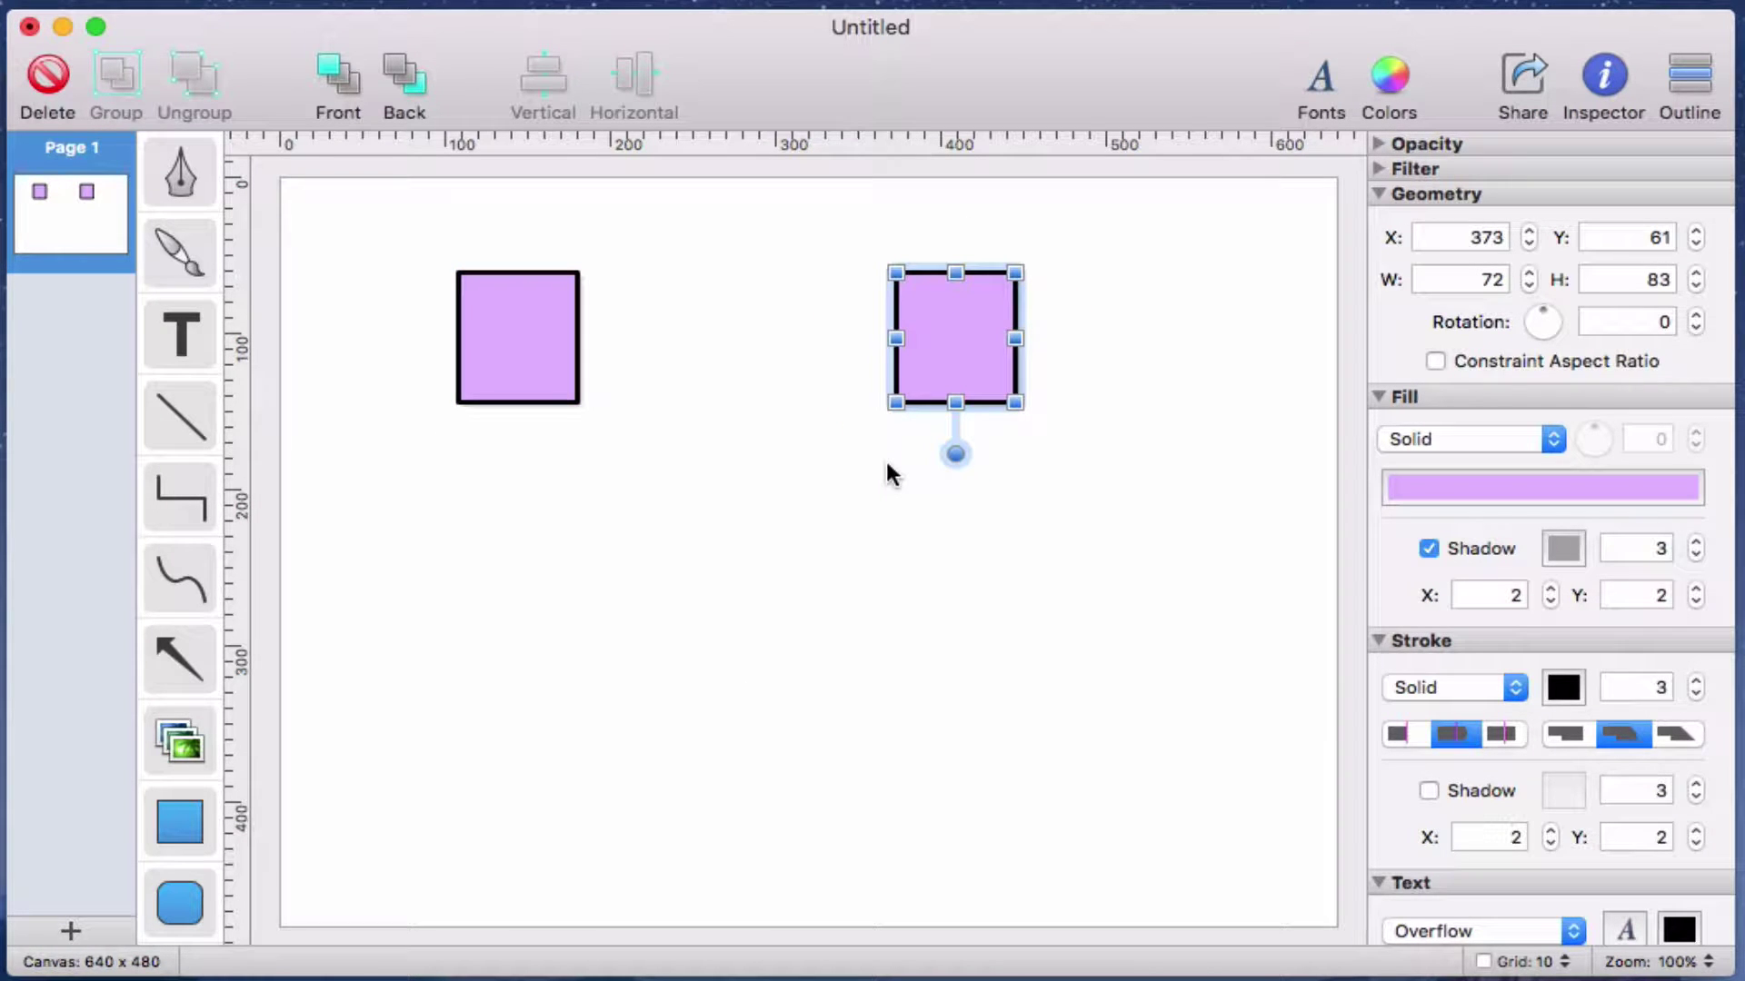
mouse_move(509, 358)
mouse_down()
mouse_move(544, 356)
mouse_move(519, 356)
mouse_up()
mouse_move(963, 356)
mouse_down()
mouse_move(989, 351)
mouse_move(959, 350)
mouse_up()
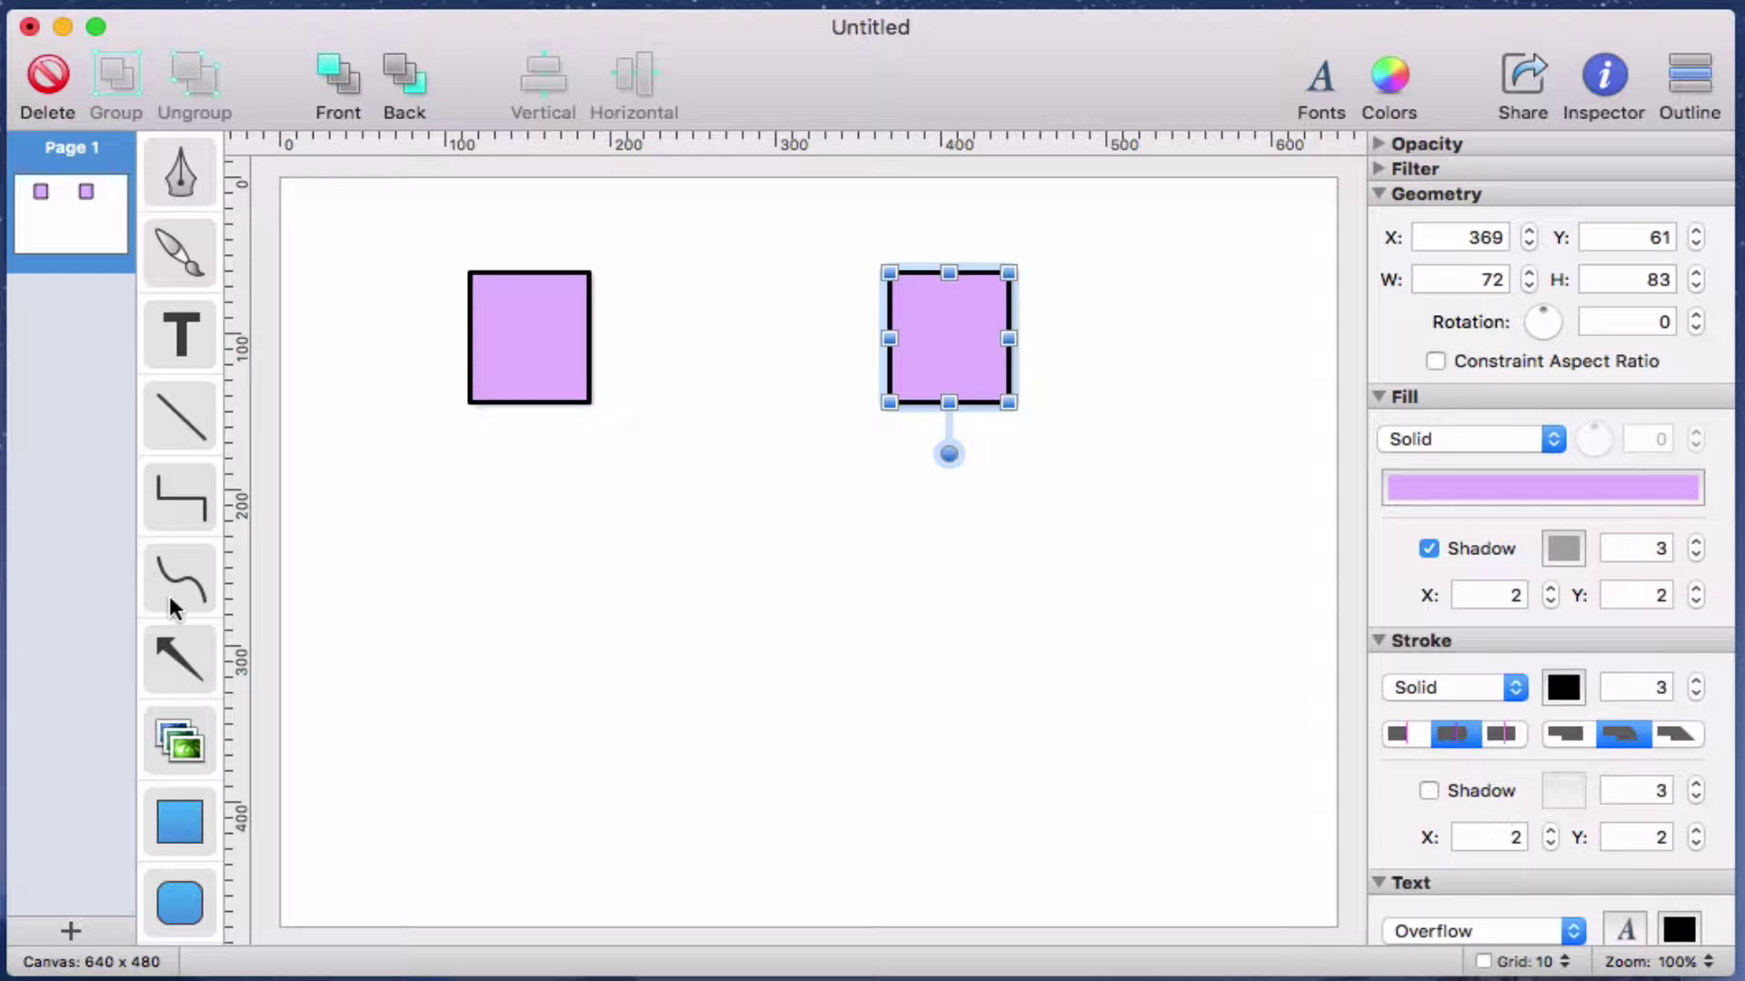
Draw a U-shaped curvy path from below the left rectangle, ending on the right rectangle's bottom.
click(168, 592)
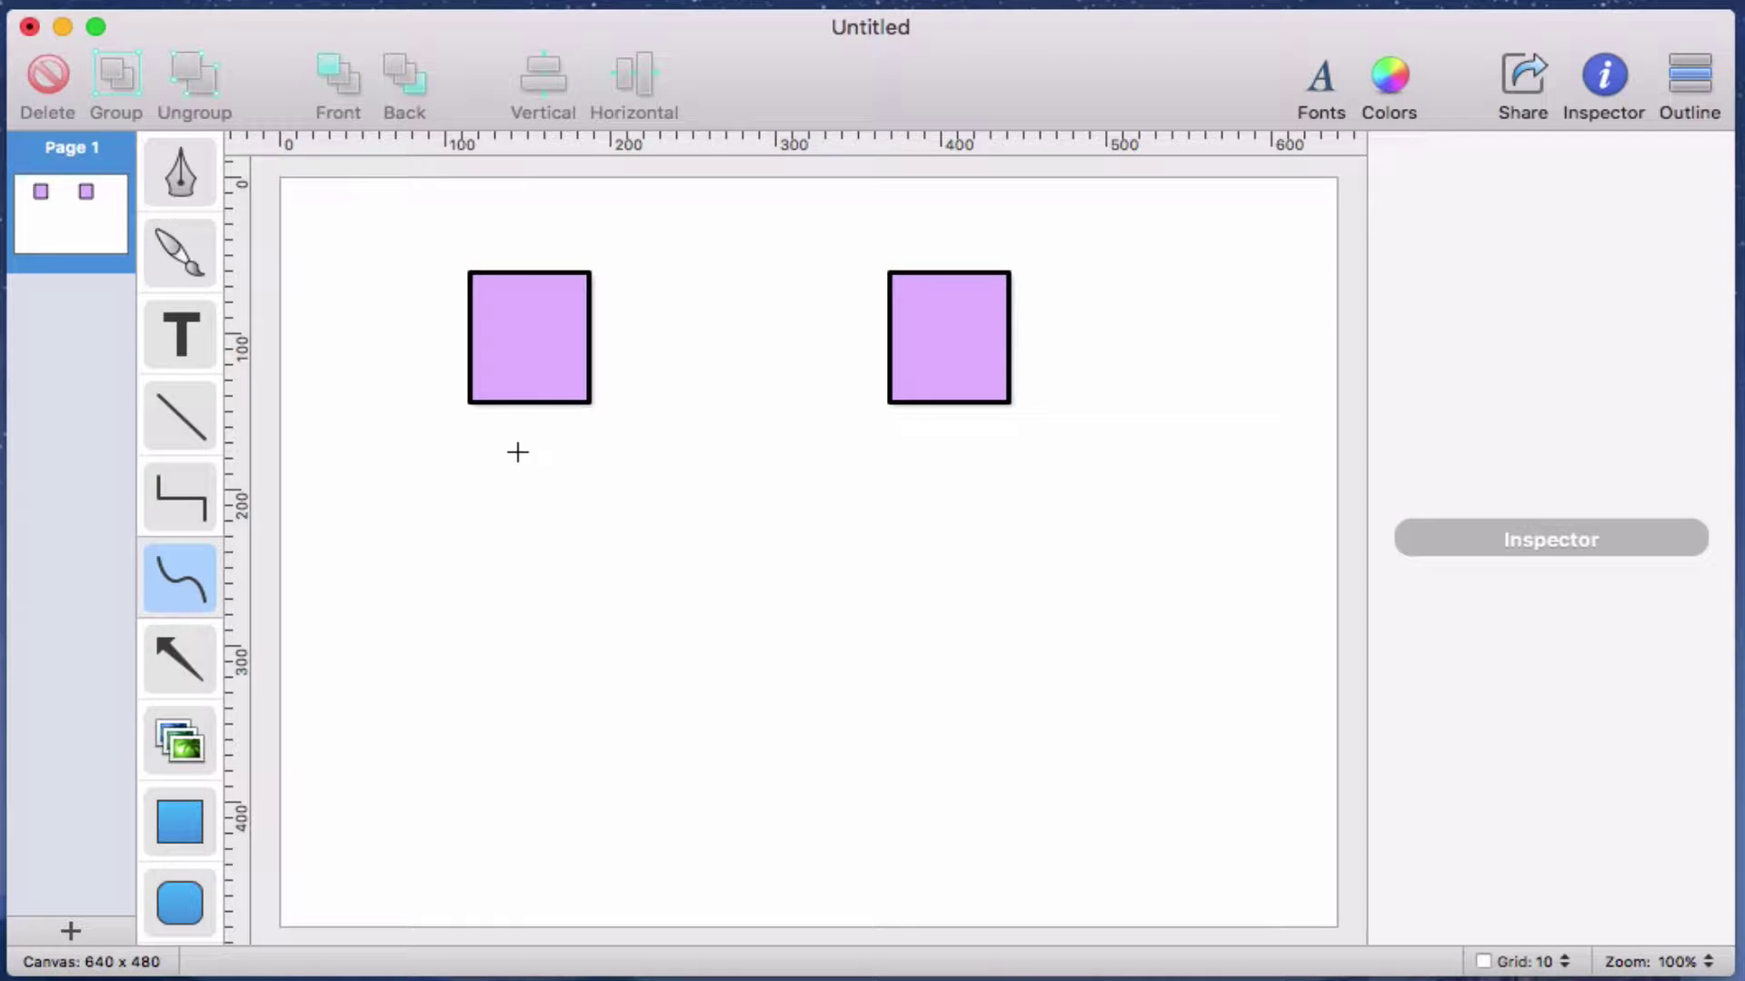
click(518, 452)
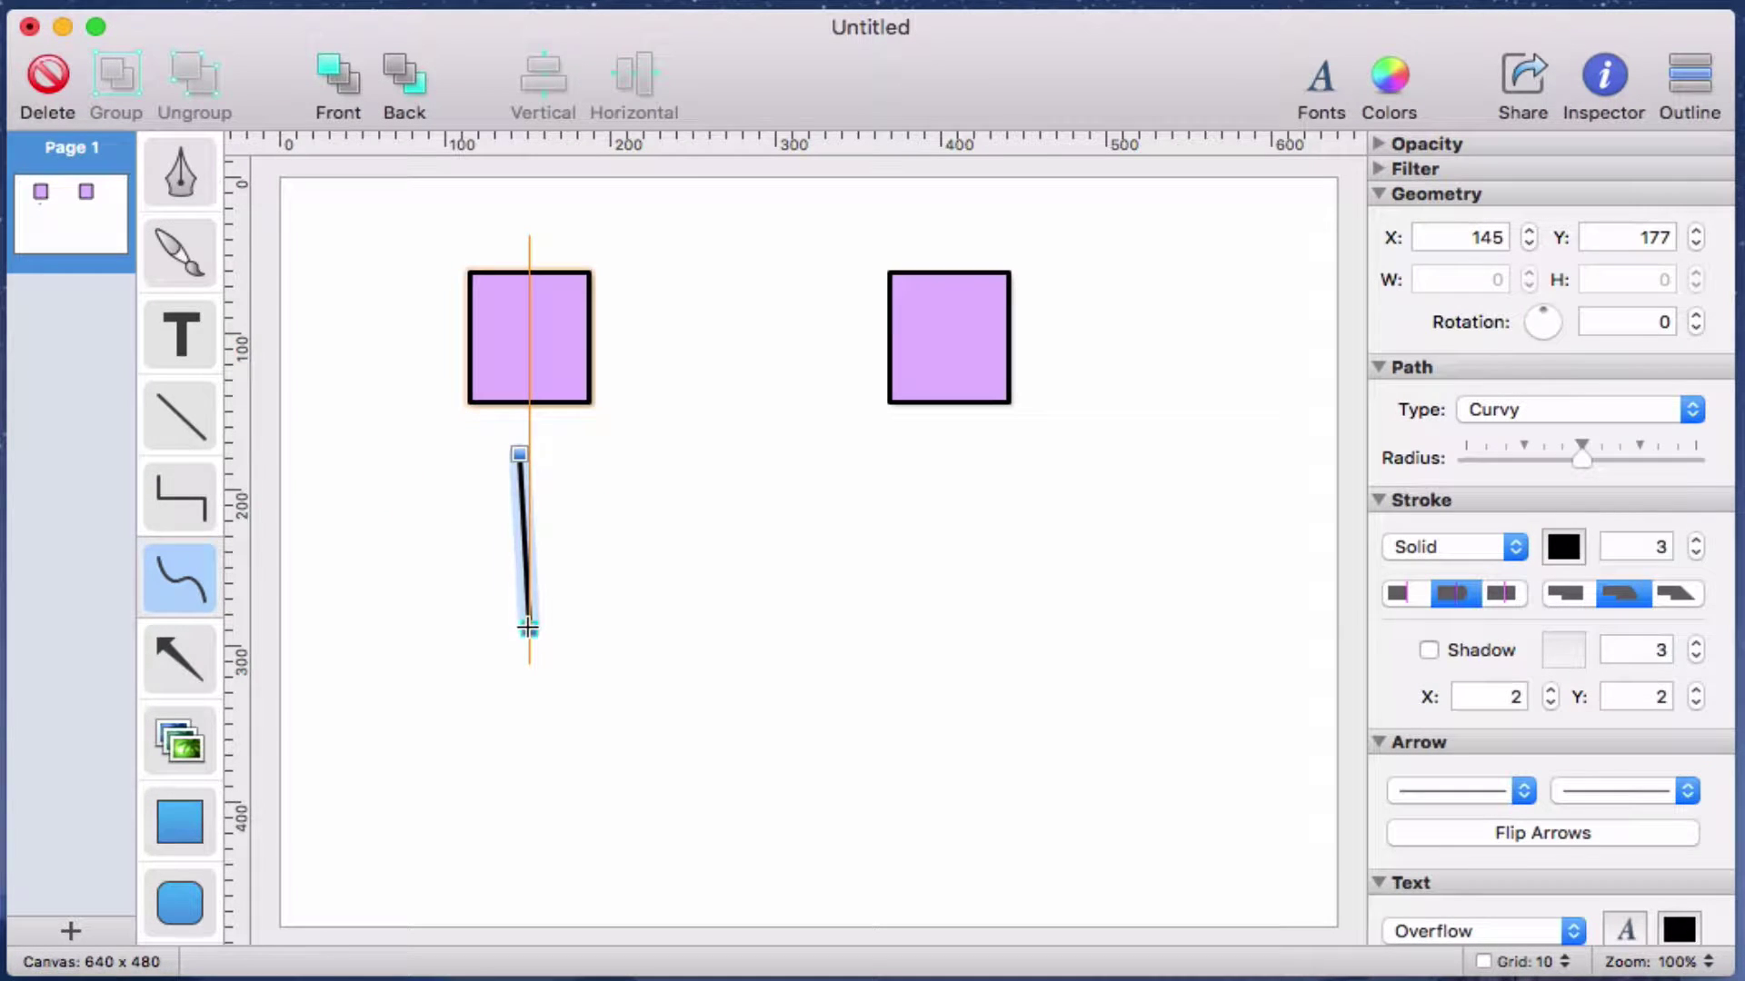
click(529, 647)
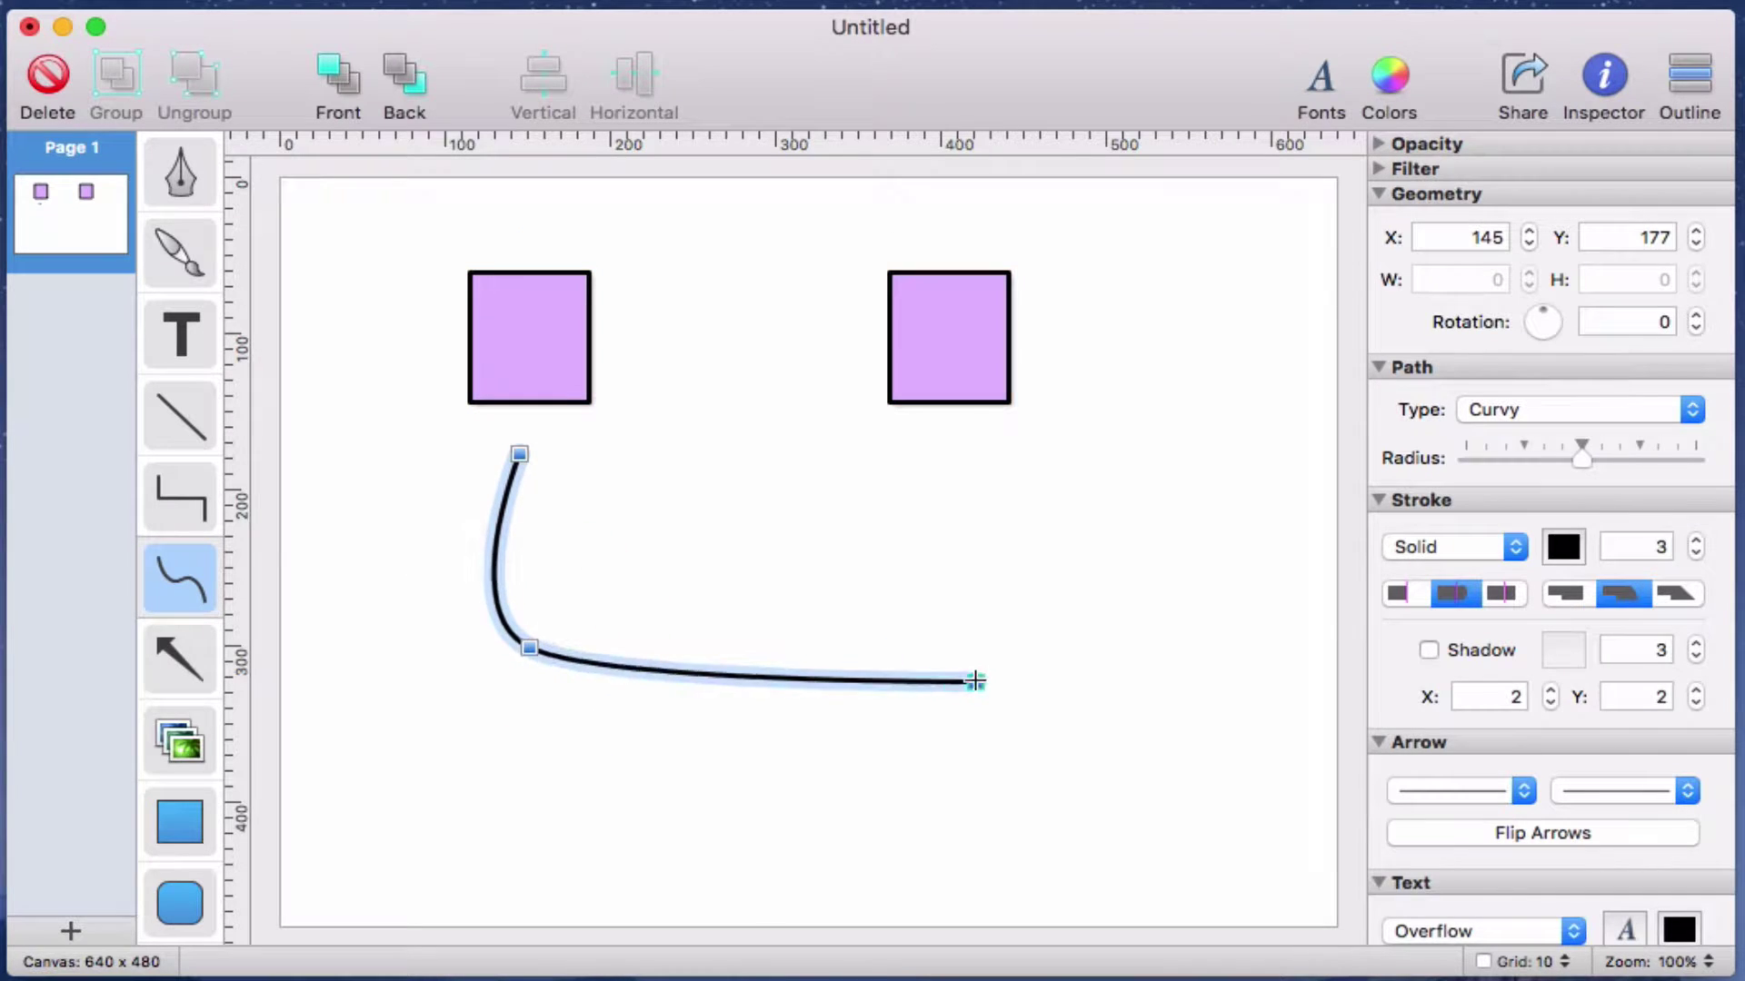
click(1008, 644)
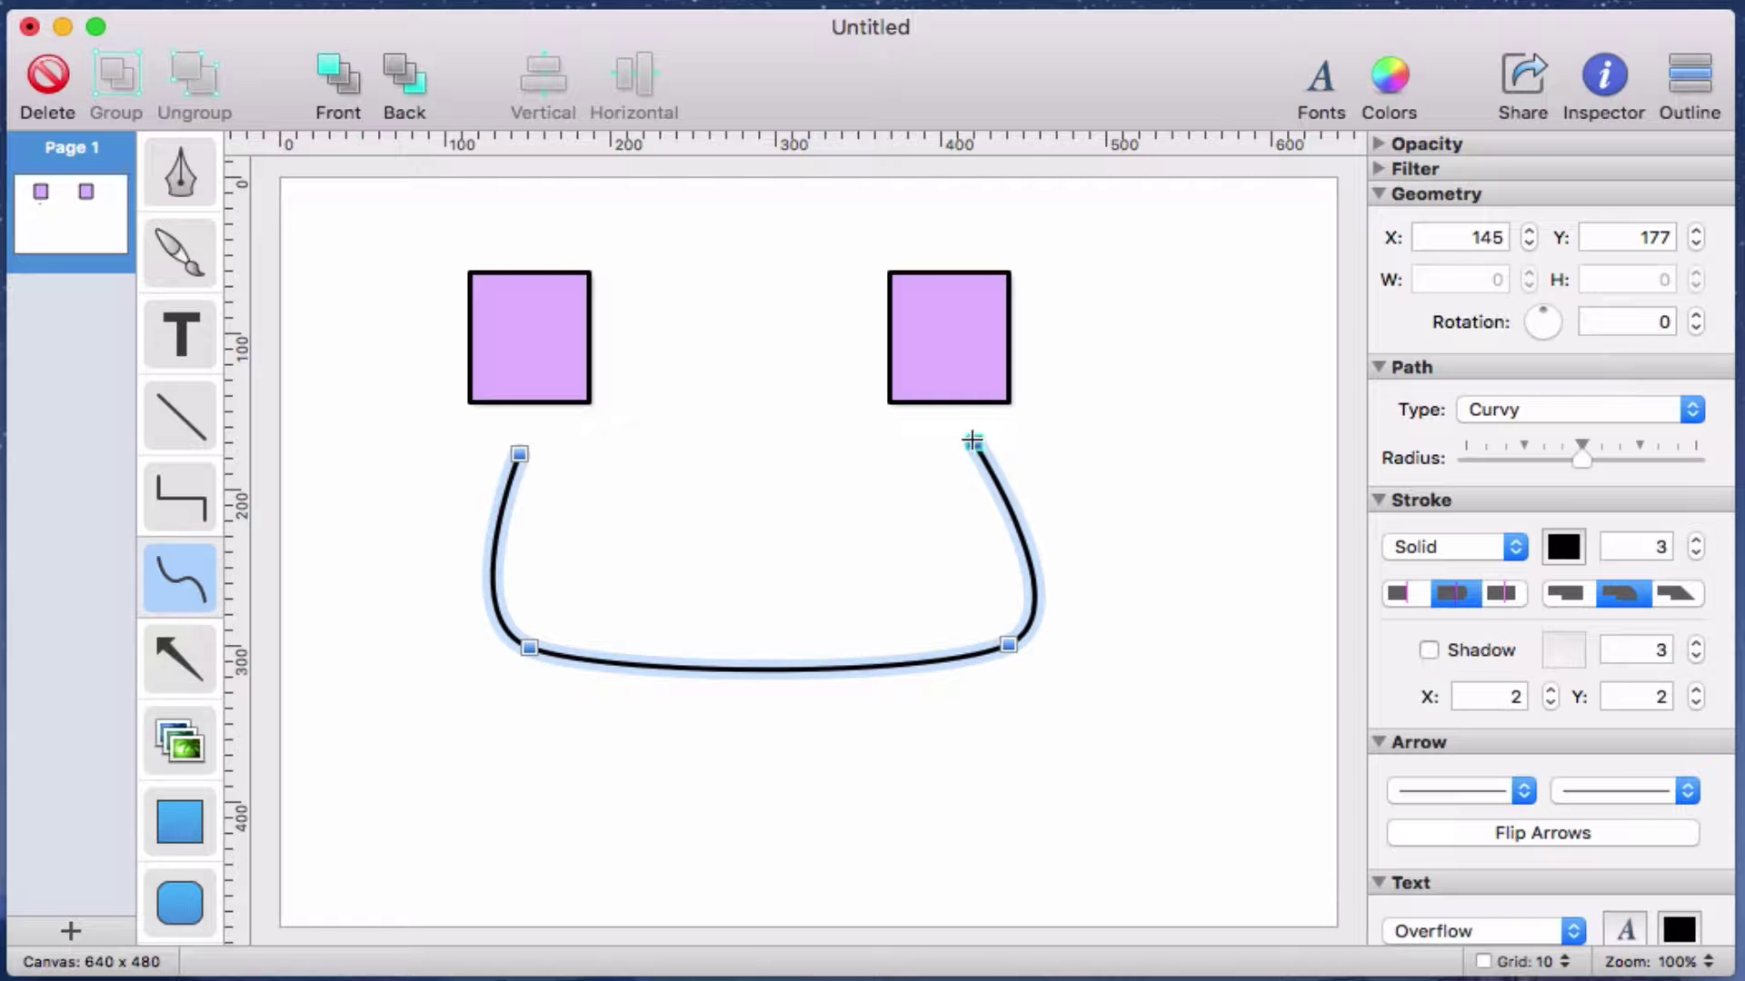
mouse_move(960, 393)
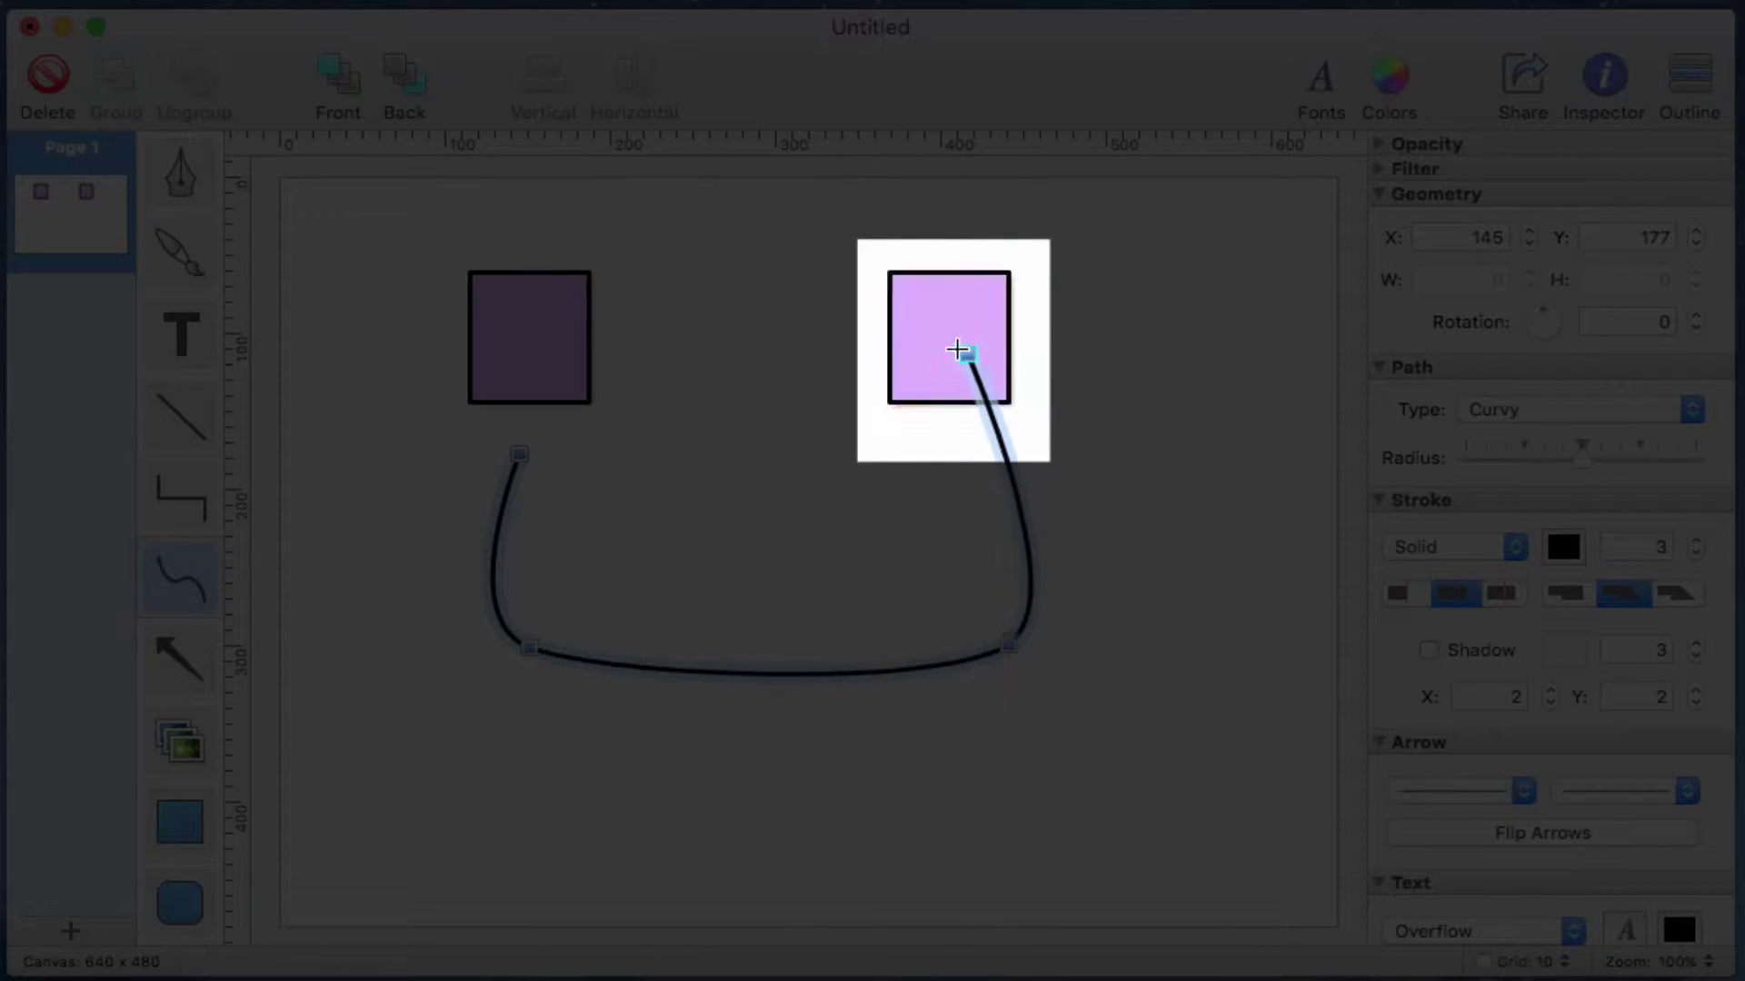
click(946, 337)
drag(946, 337, 946, 401)
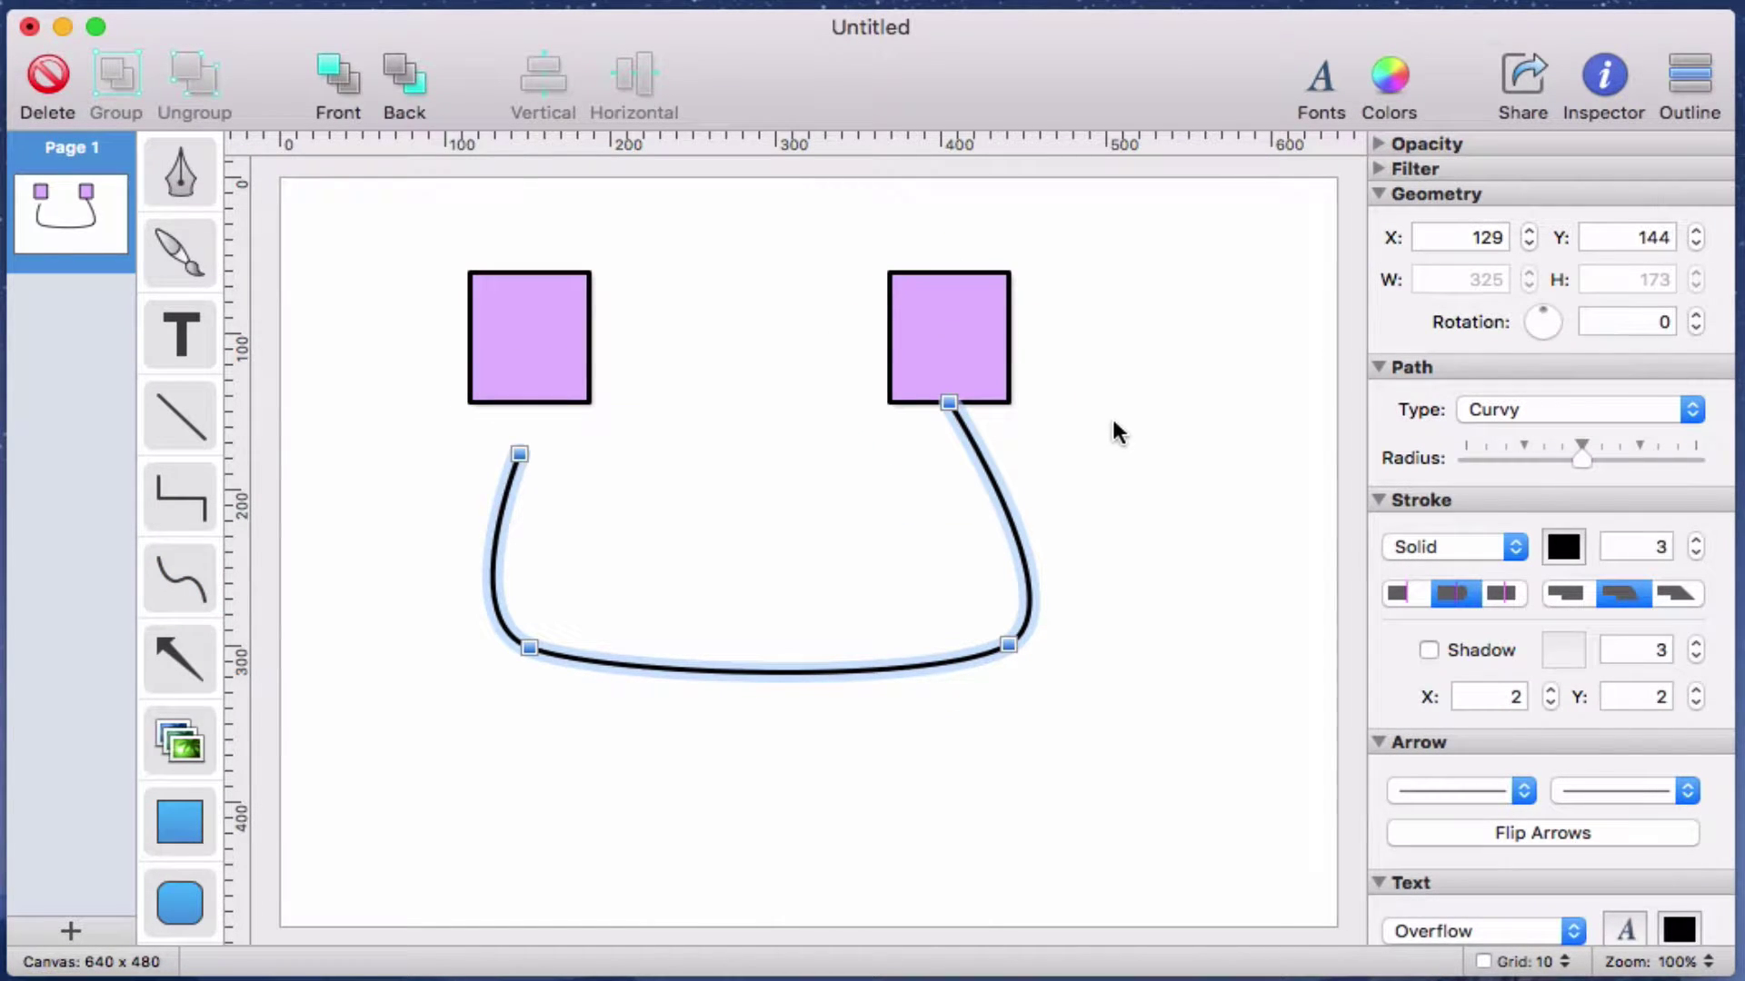
Move the right rectangle to test the link, then detach the curve's end from it.
mouse_move(955, 316)
mouse_down()
mouse_move(853, 316)
mouse_move(876, 346)
mouse_move(986, 368)
mouse_move(963, 356)
mouse_move(966, 327)
mouse_up()
drag(1027, 389, 966, 344)
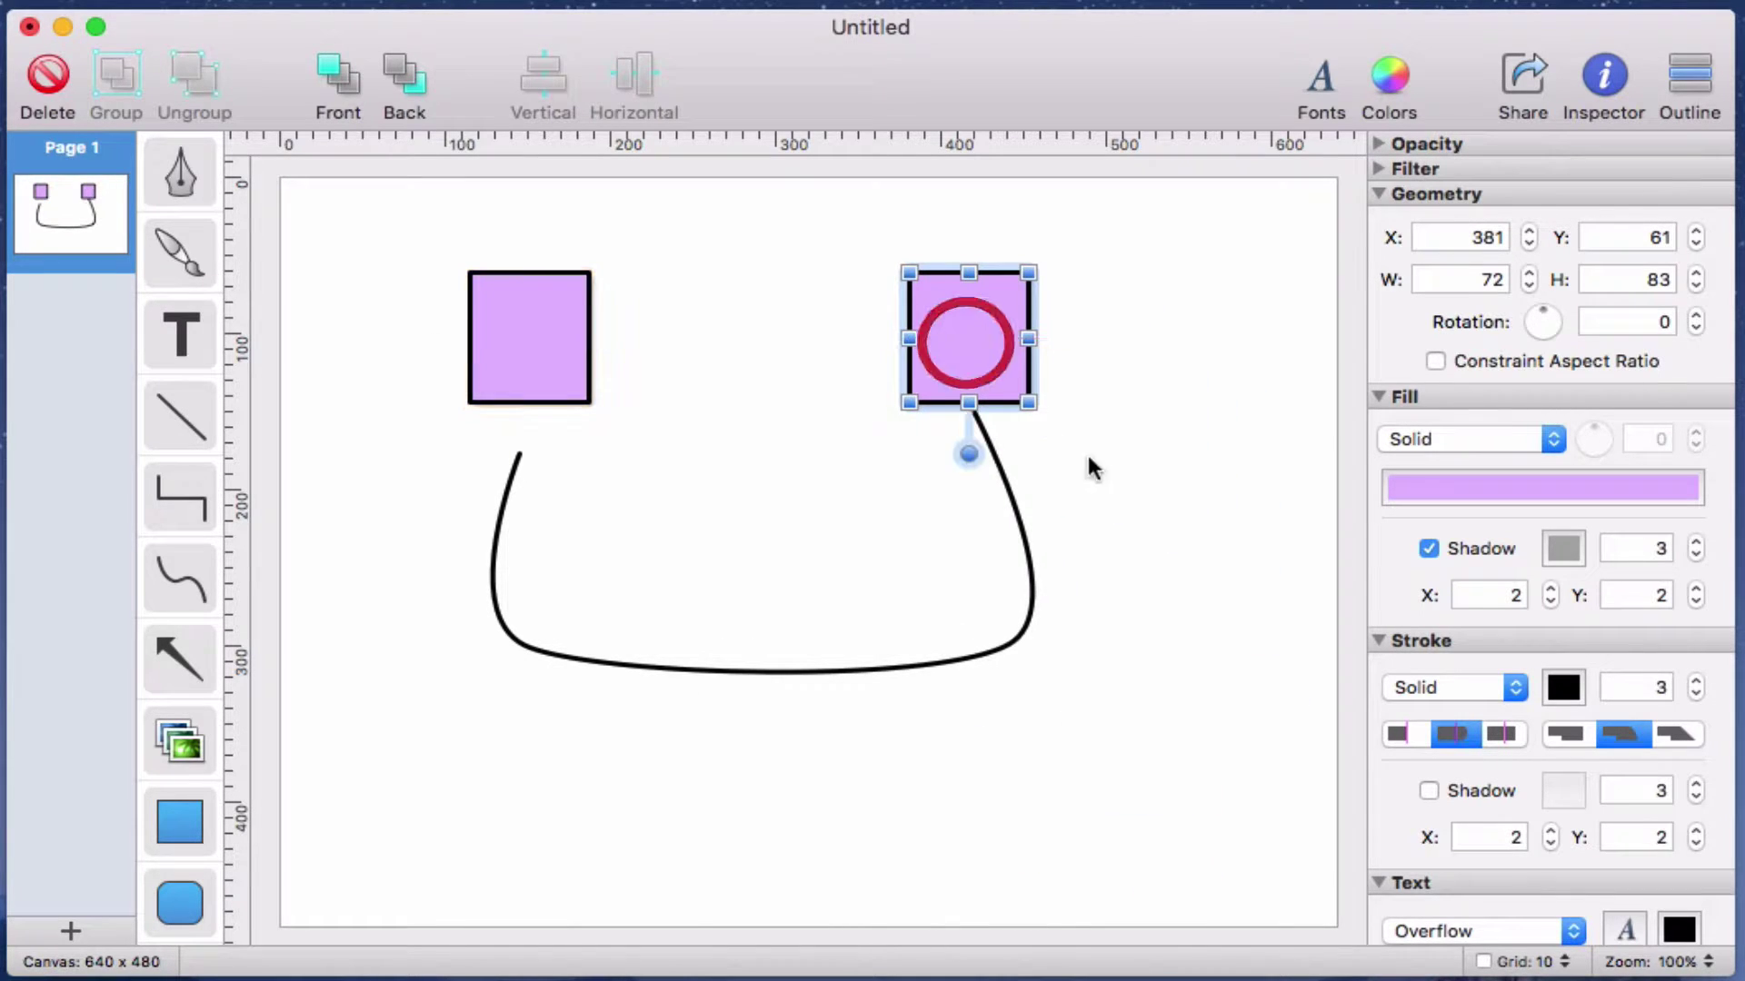
click(1021, 529)
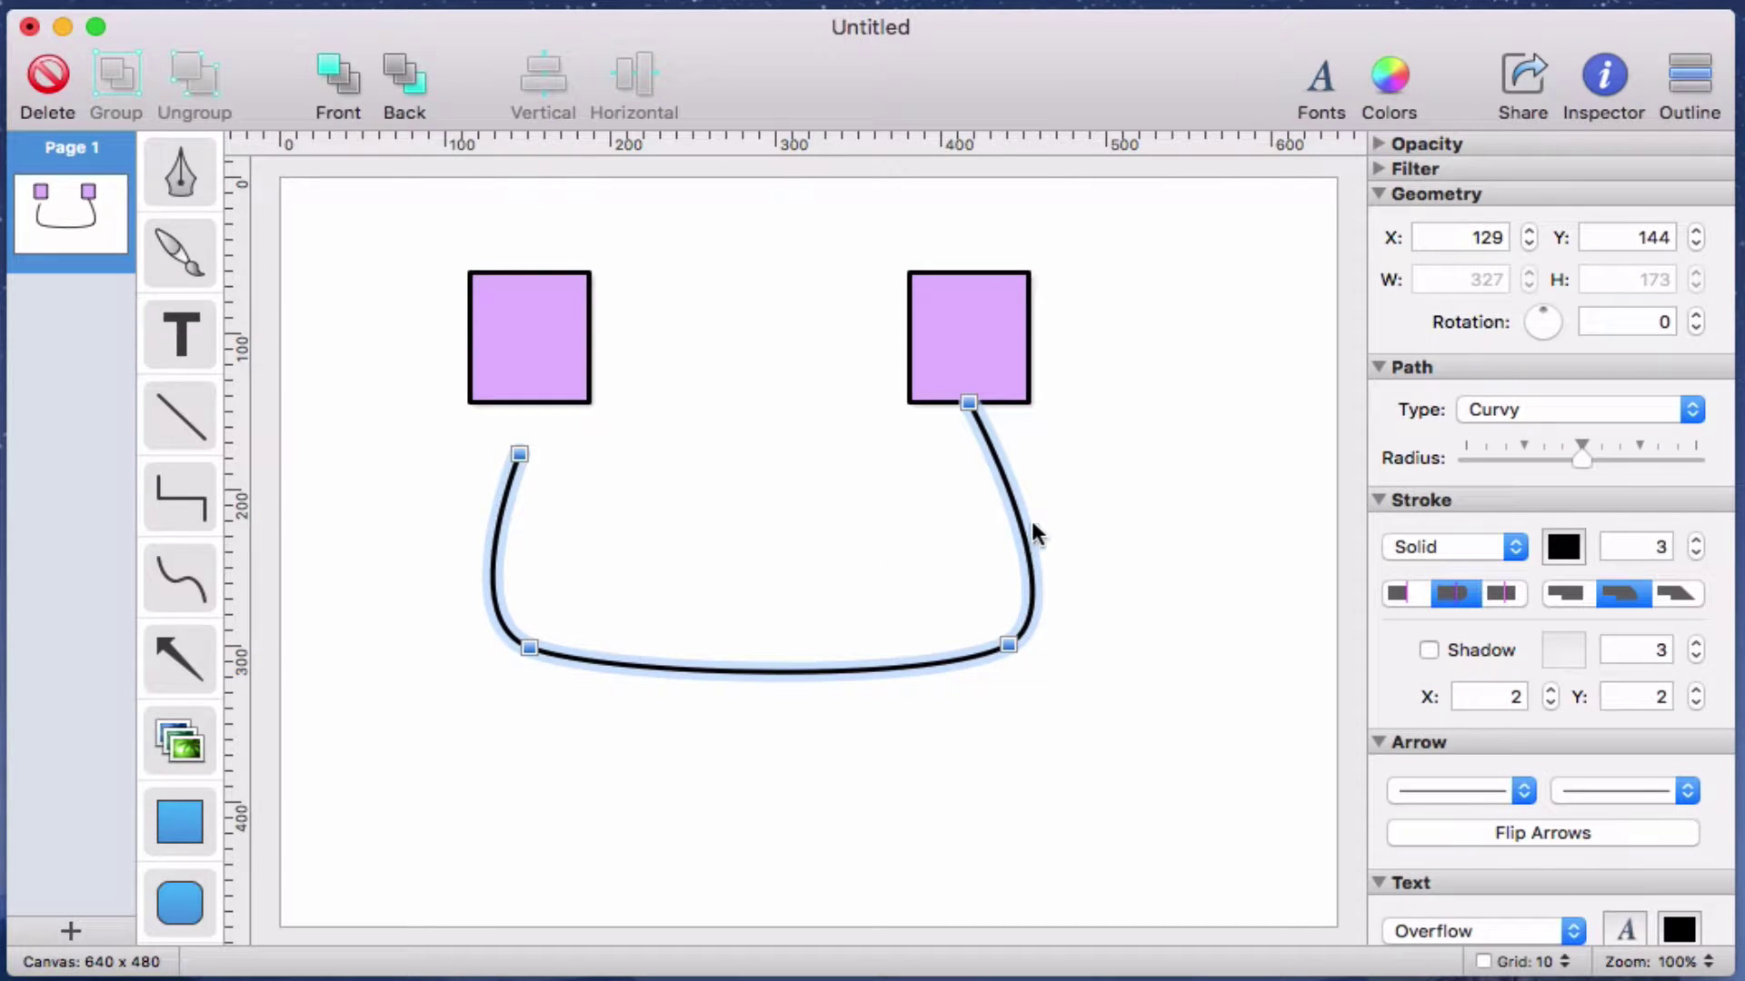
drag(969, 401, 927, 850)
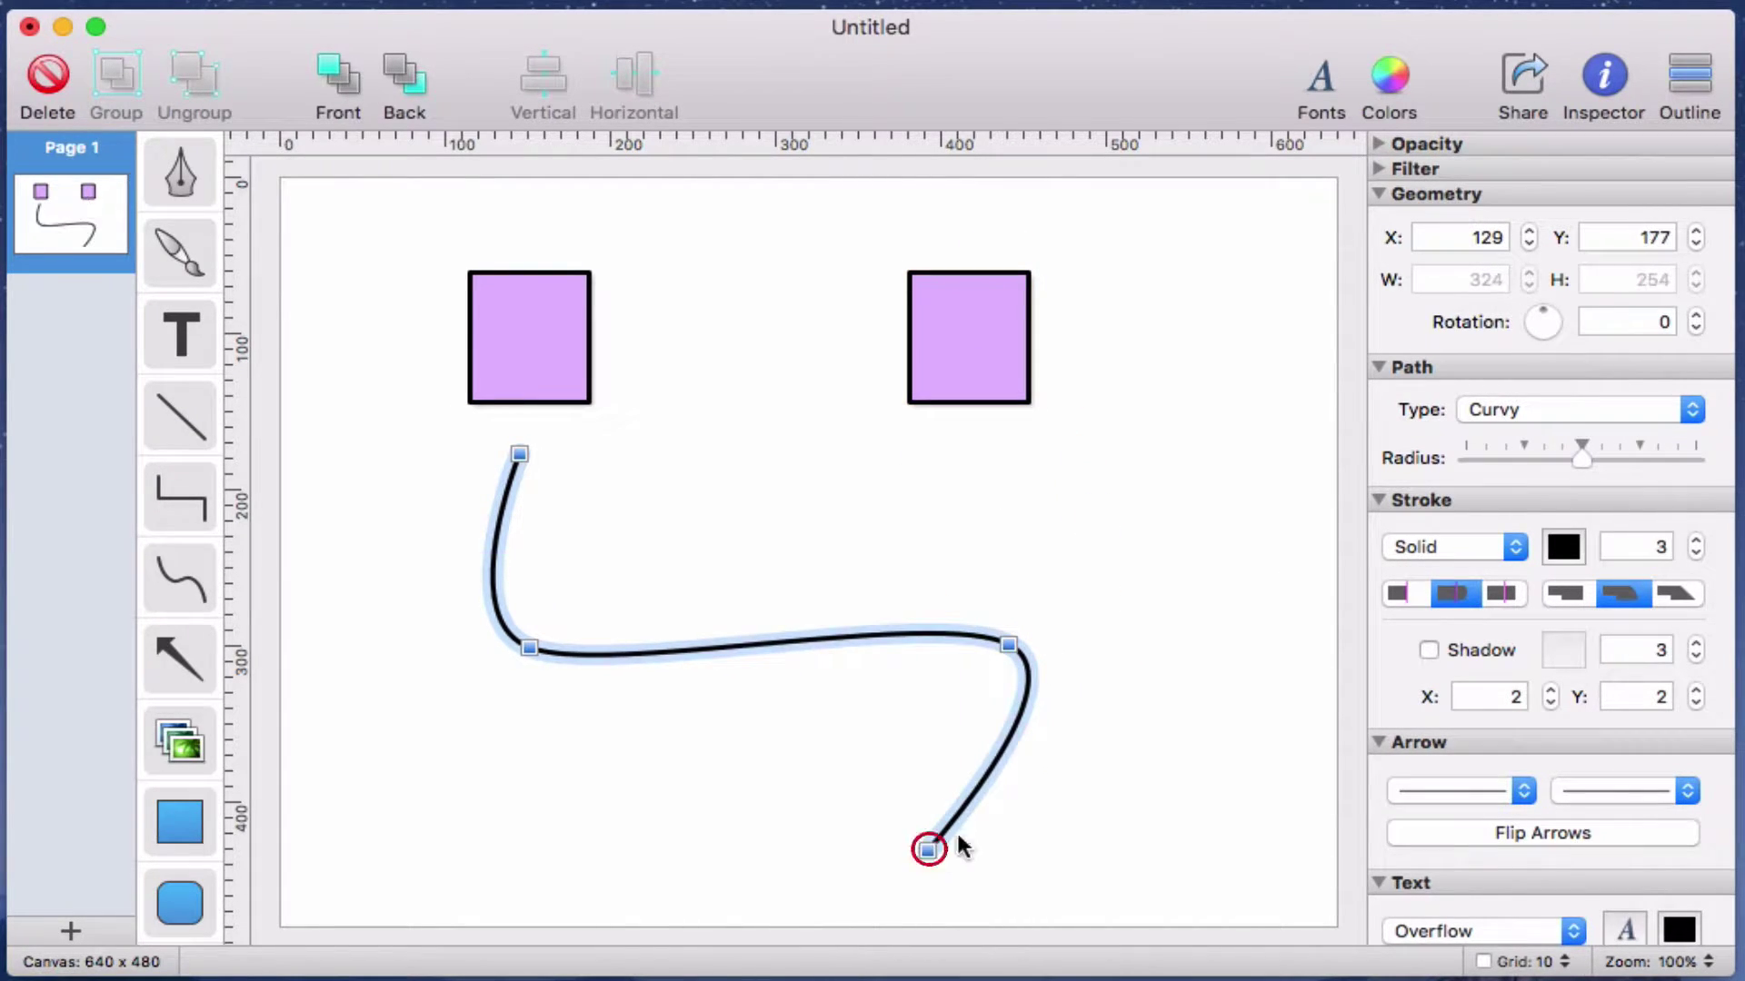
Reattach the curve's end to the right rectangle's bottom and confirm it follows the rectangle.
mouse_move(975, 306)
mouse_down()
mouse_move(1107, 355)
mouse_move(1000, 291)
mouse_move(979, 314)
mouse_up()
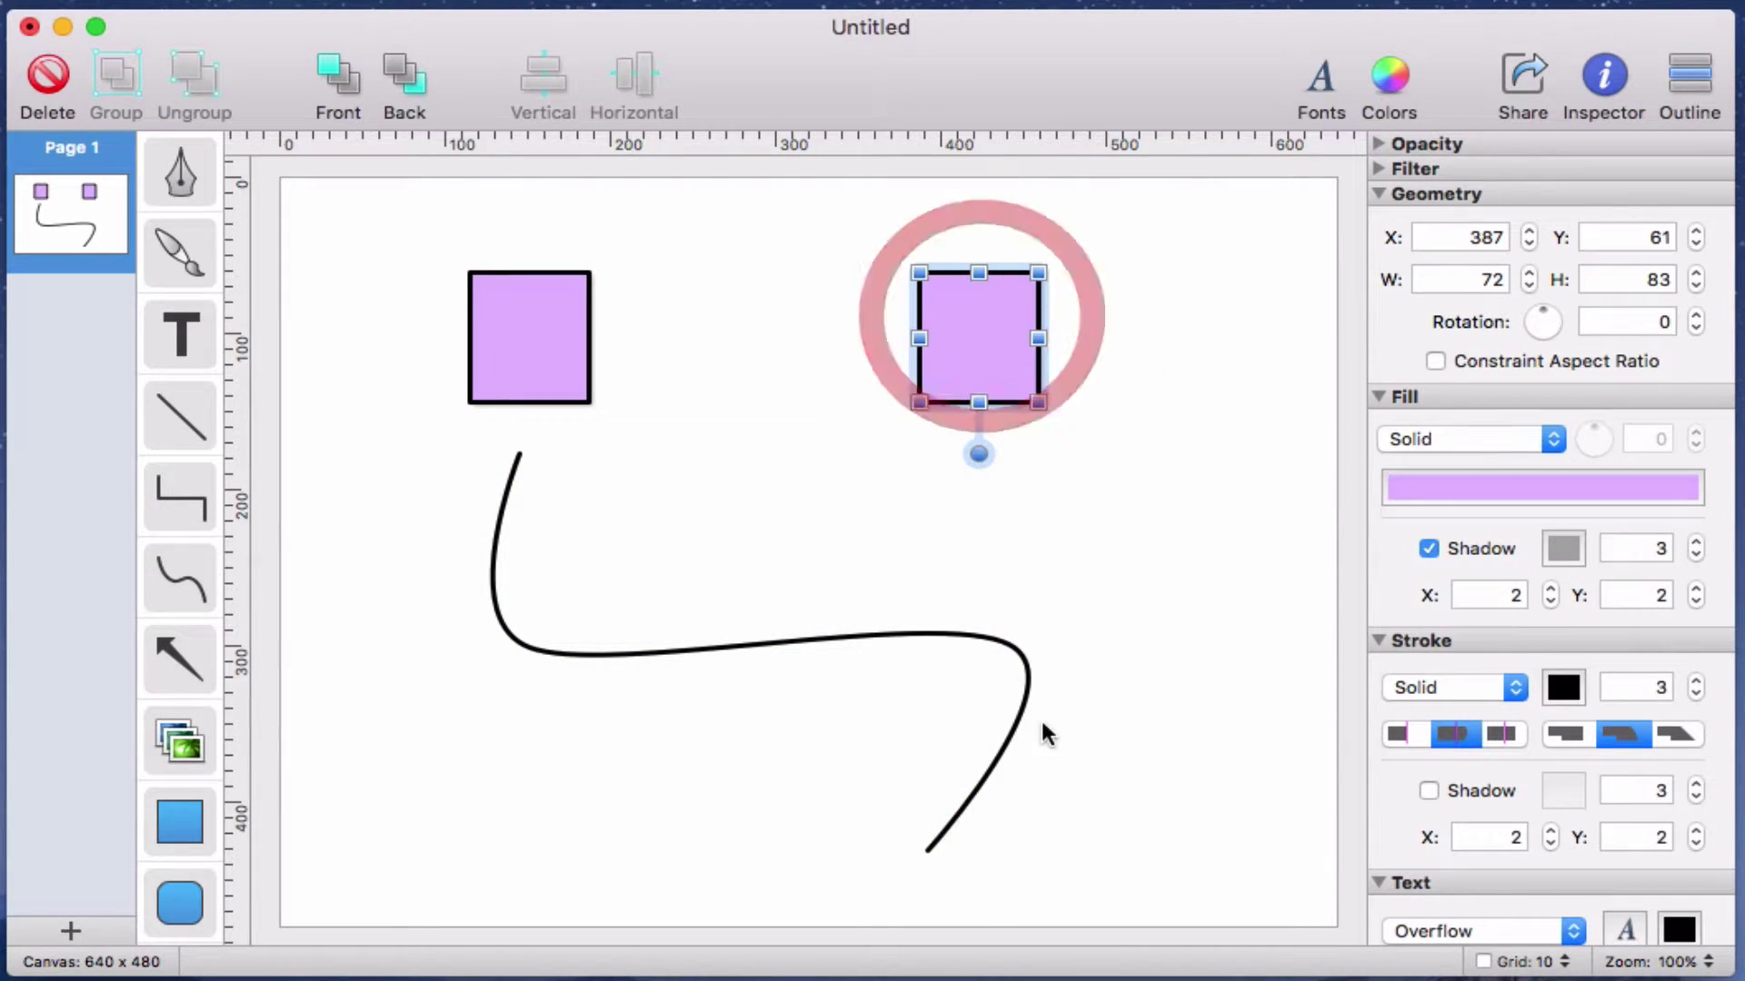
click(956, 814)
drag(928, 850, 982, 400)
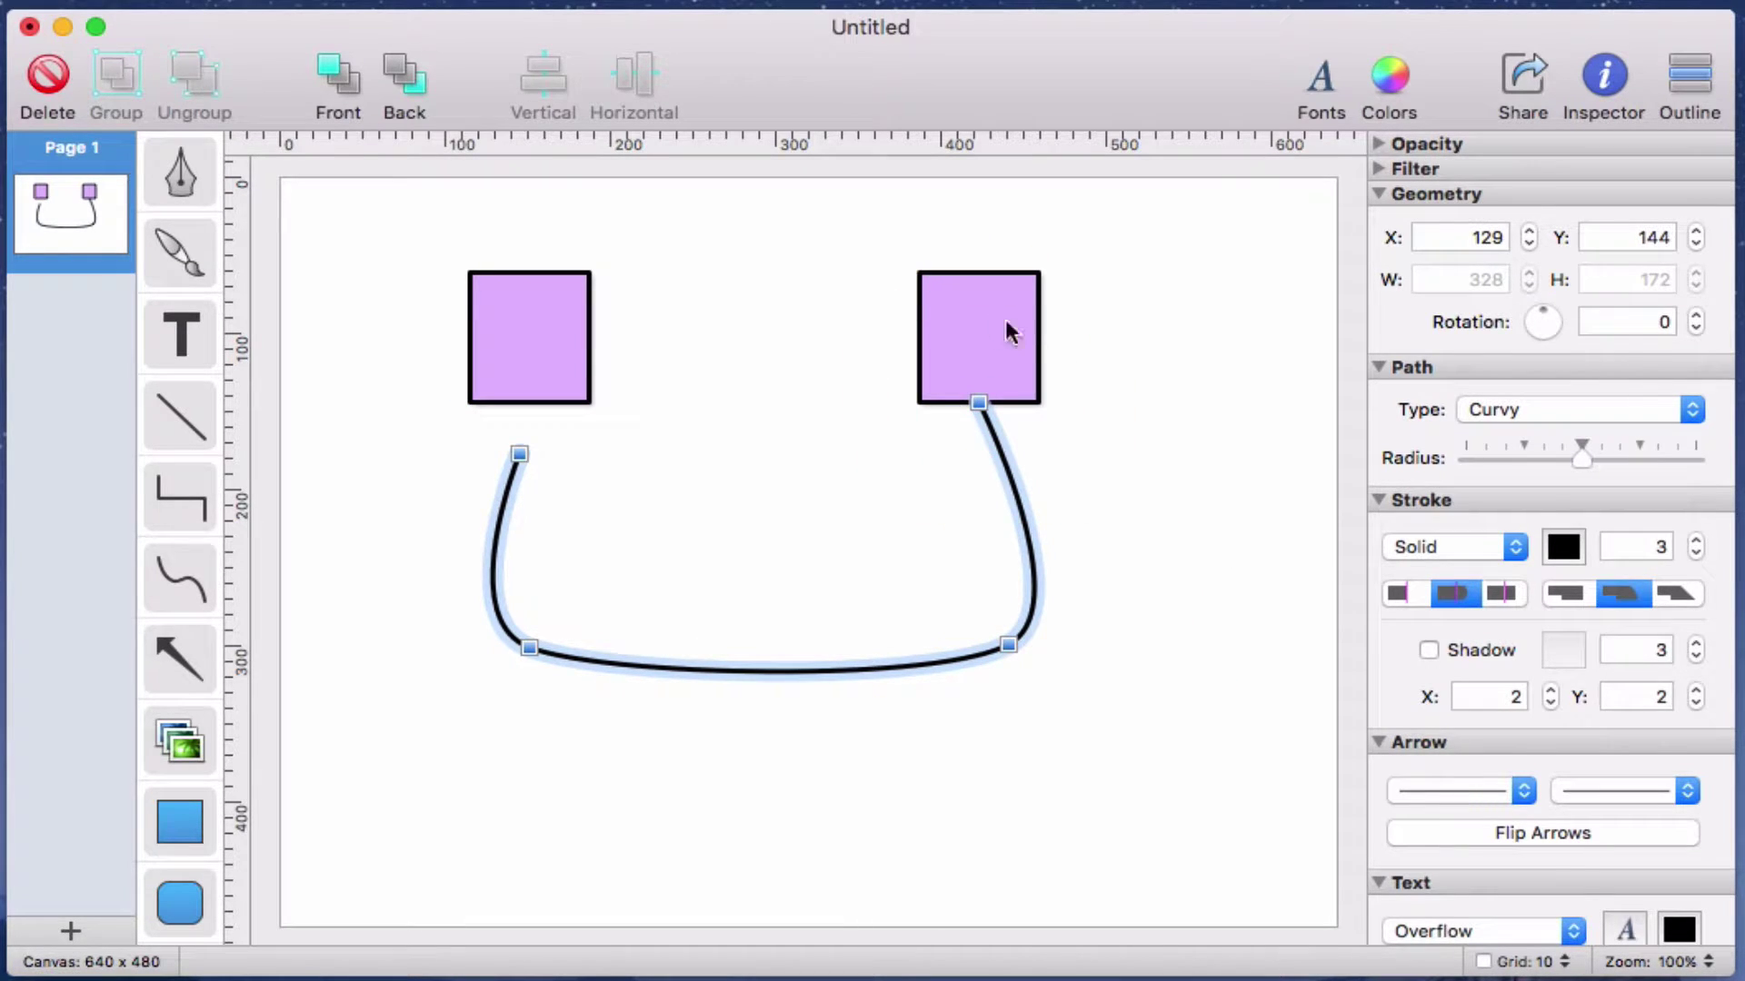
drag(1005, 328, 941, 350)
Attach the curve's start into the left rectangle and nudge both rectangles to check the link.
click(509, 495)
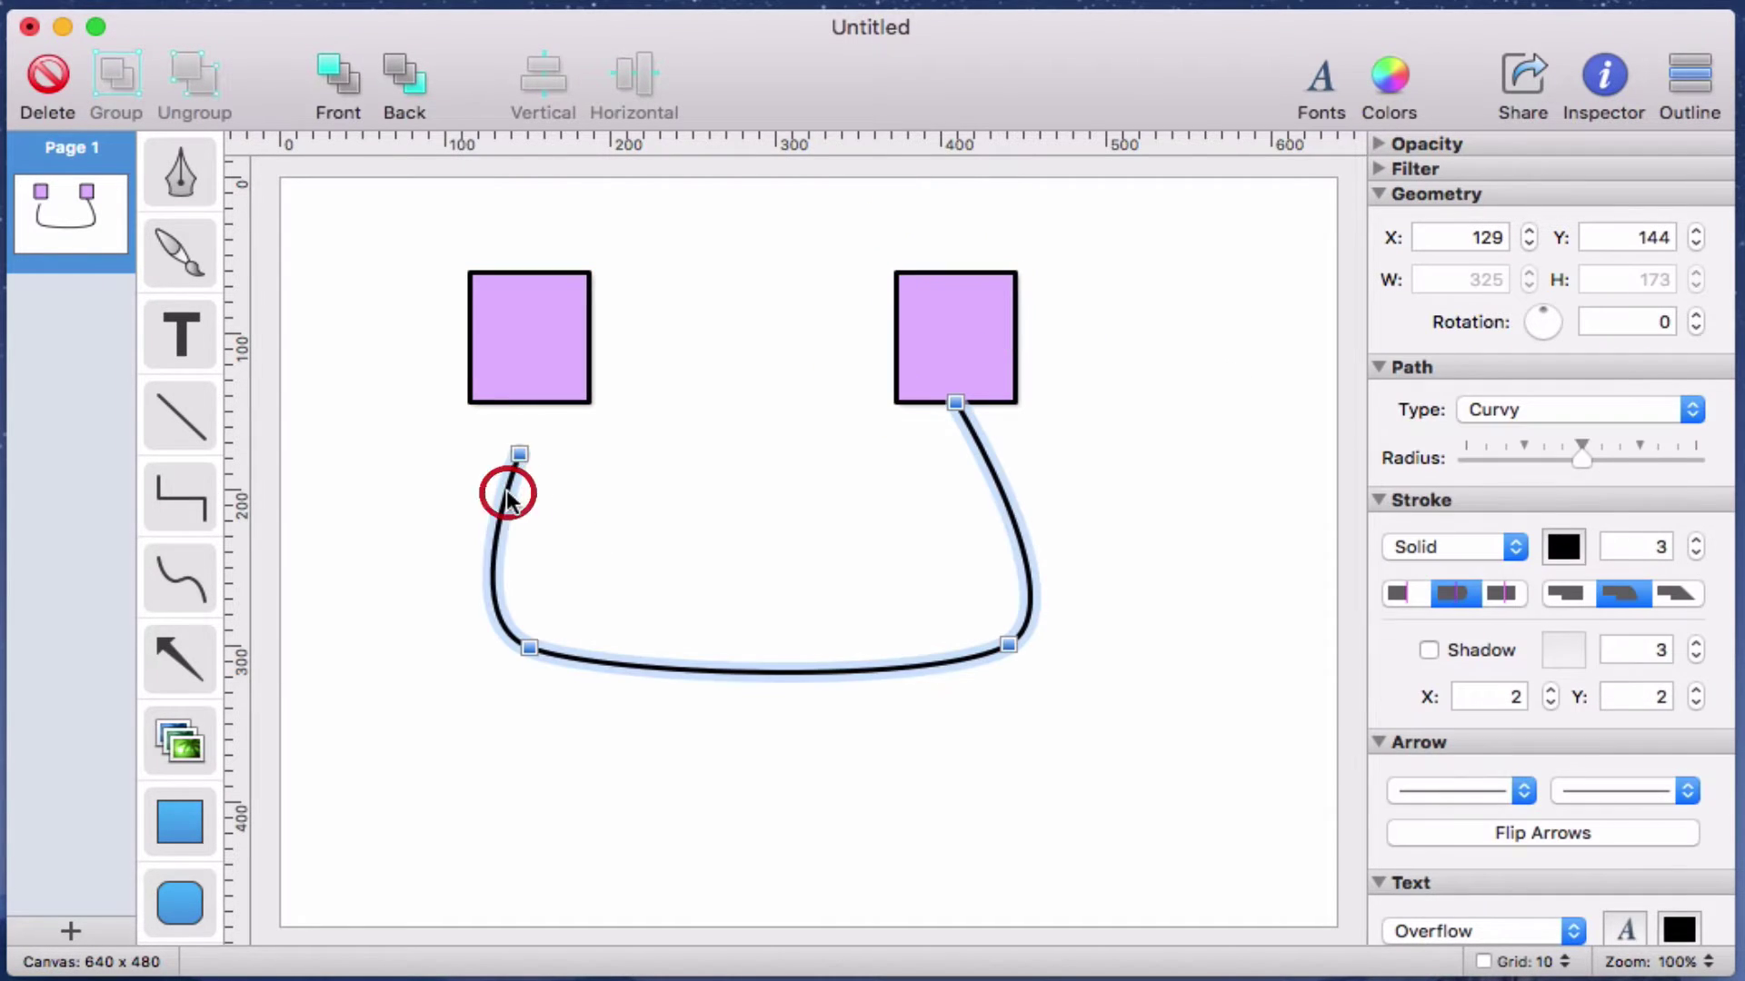
drag(519, 457, 525, 334)
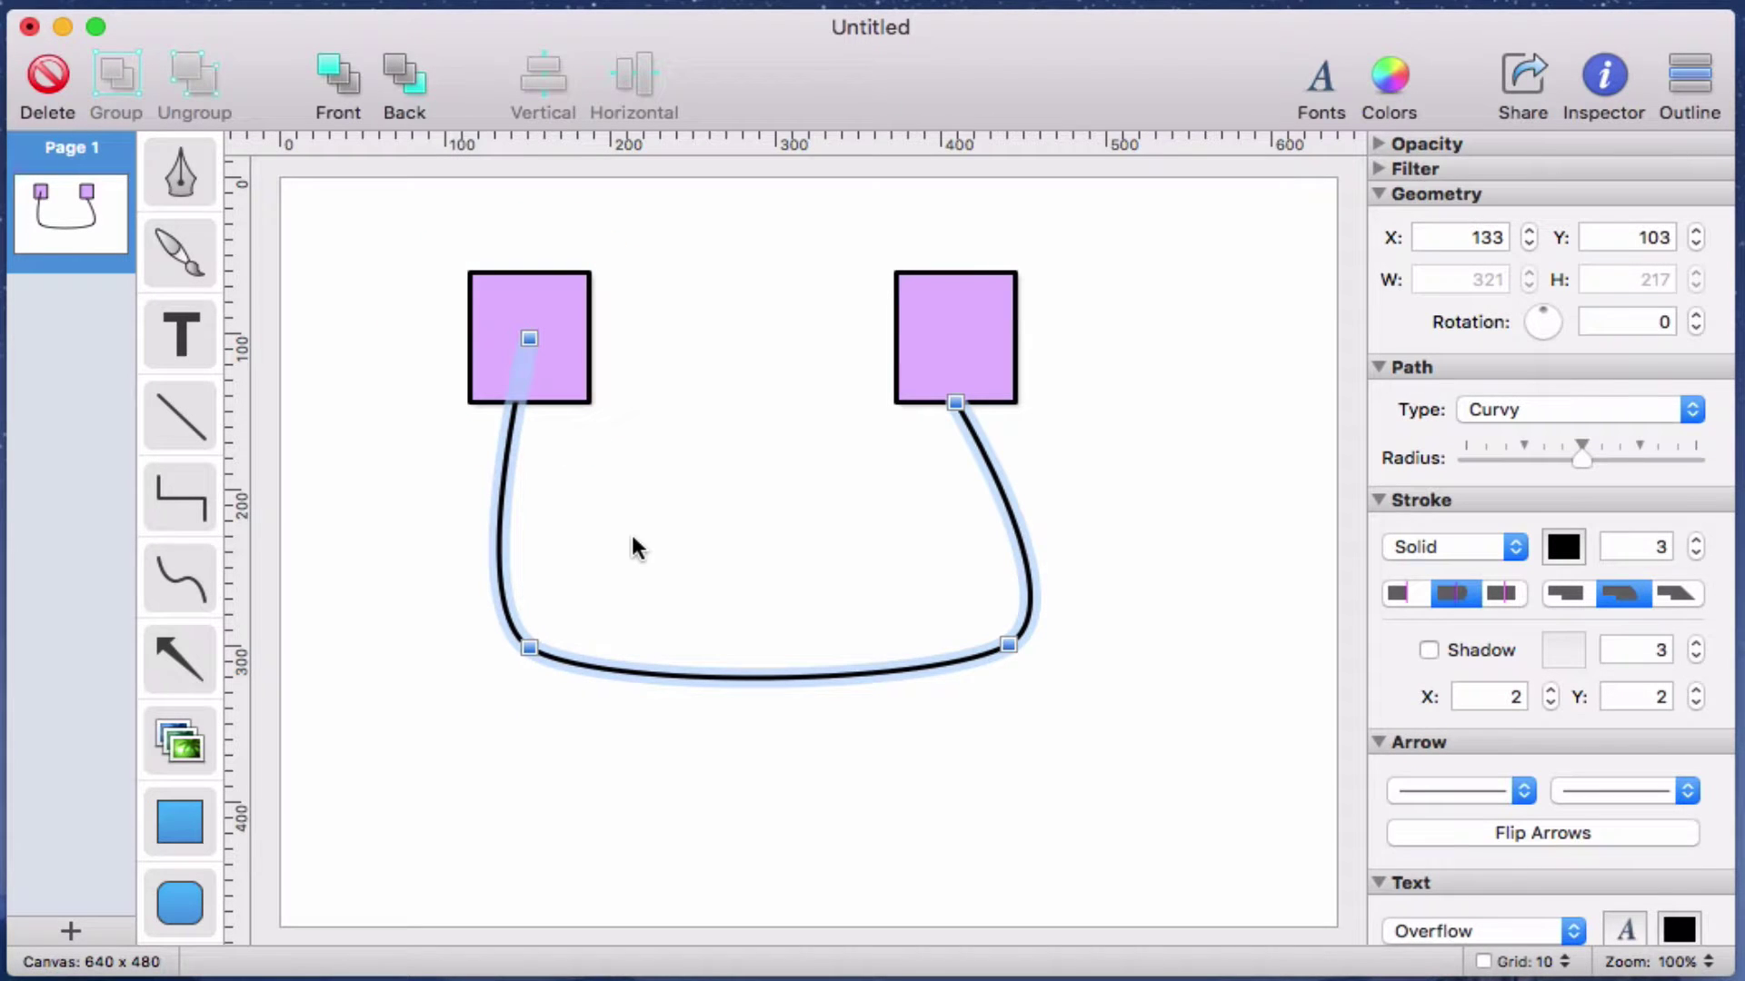
drag(530, 285, 573, 292)
click(934, 309)
mouse_move(934, 309)
mouse_down()
mouse_move(985, 304)
mouse_move(943, 309)
mouse_up()
click(1054, 813)
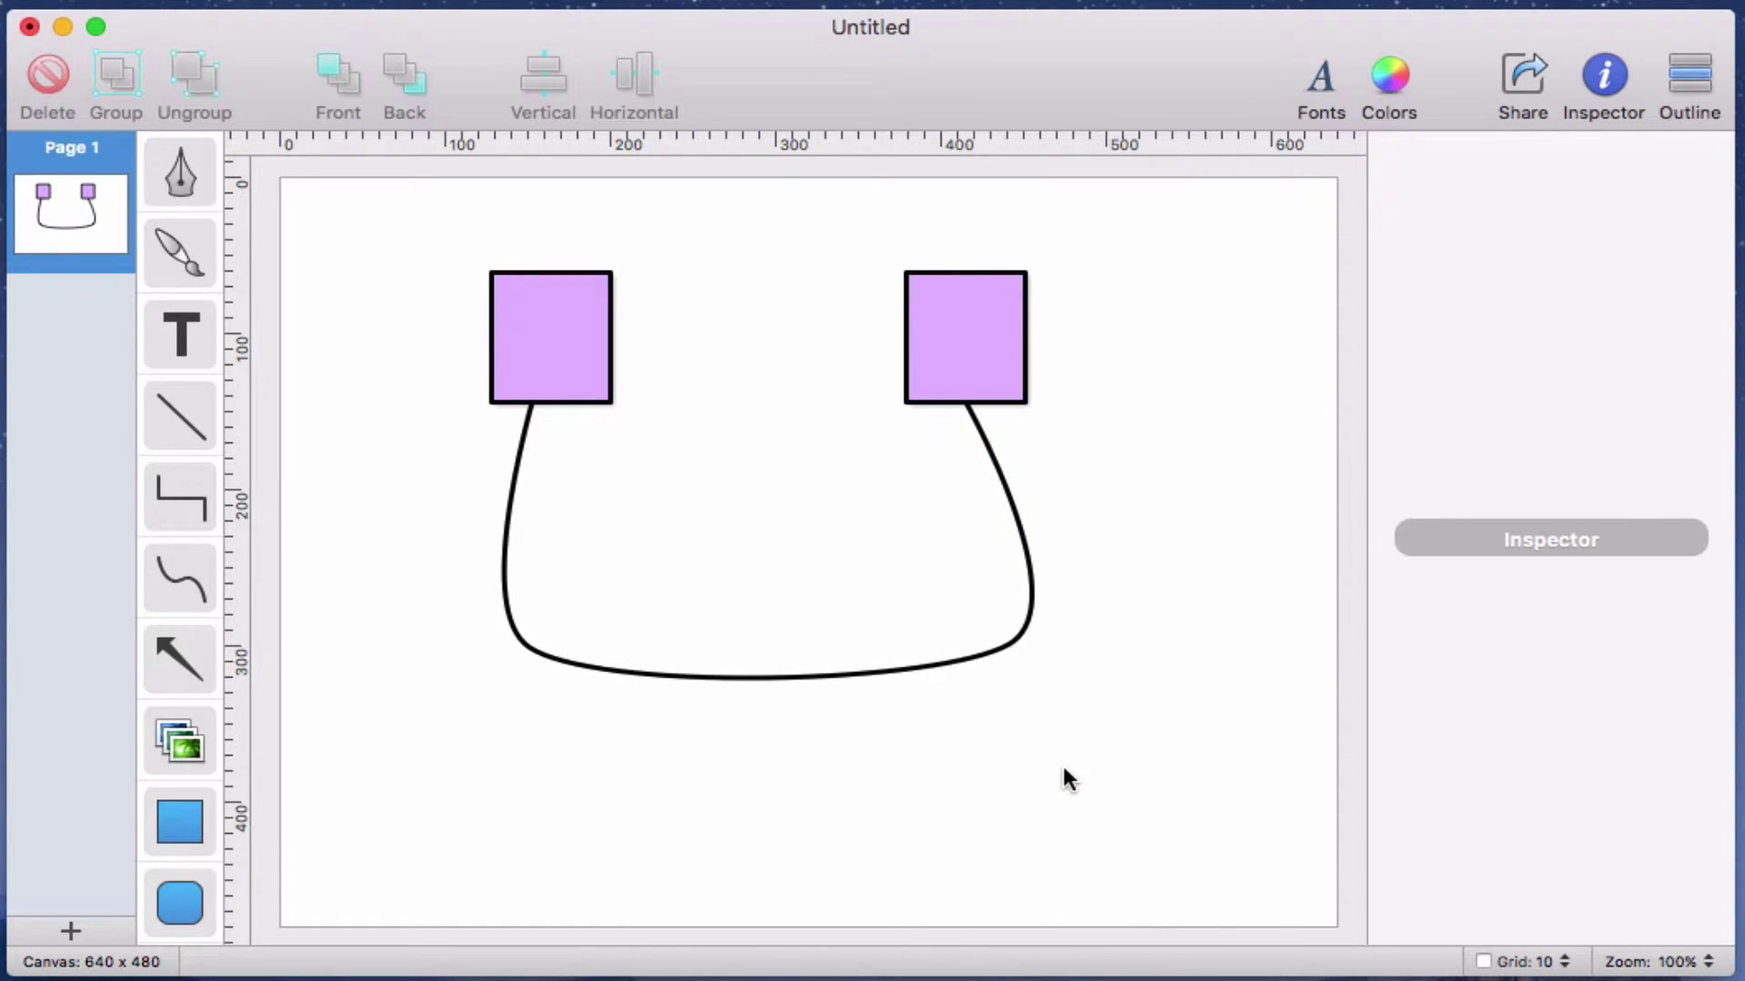
Delete the curvy path connecting the two rectangles.
click(953, 663)
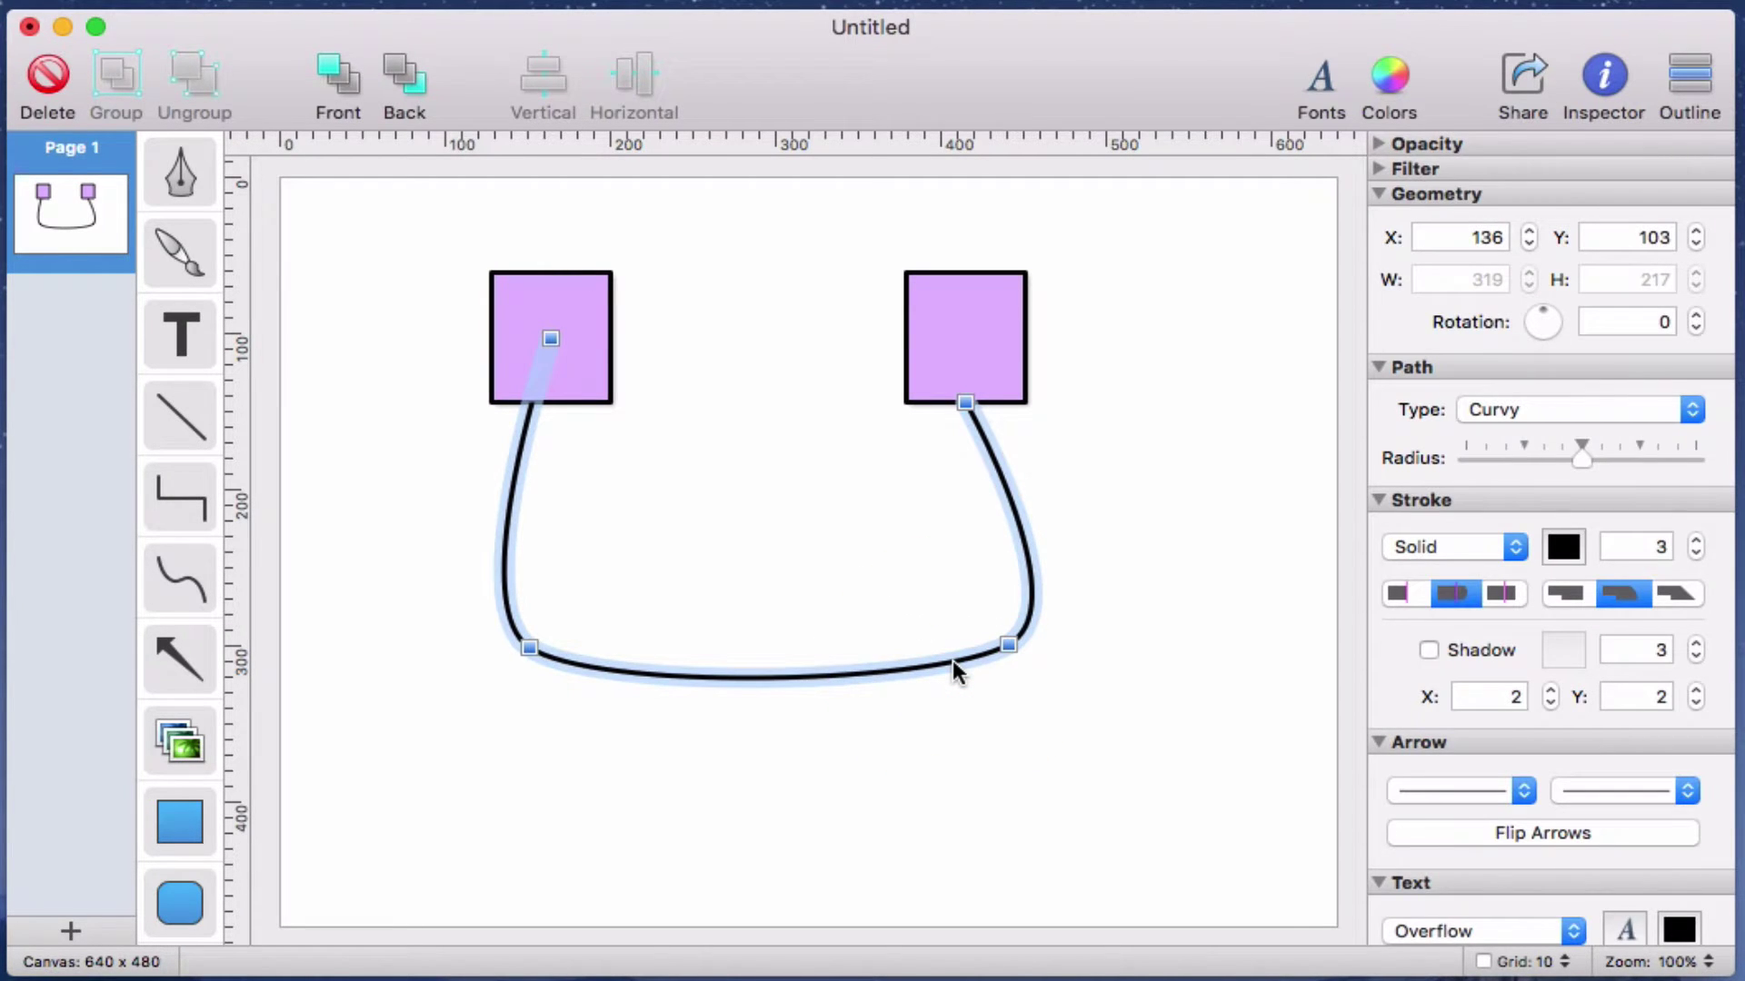
key(Delete)
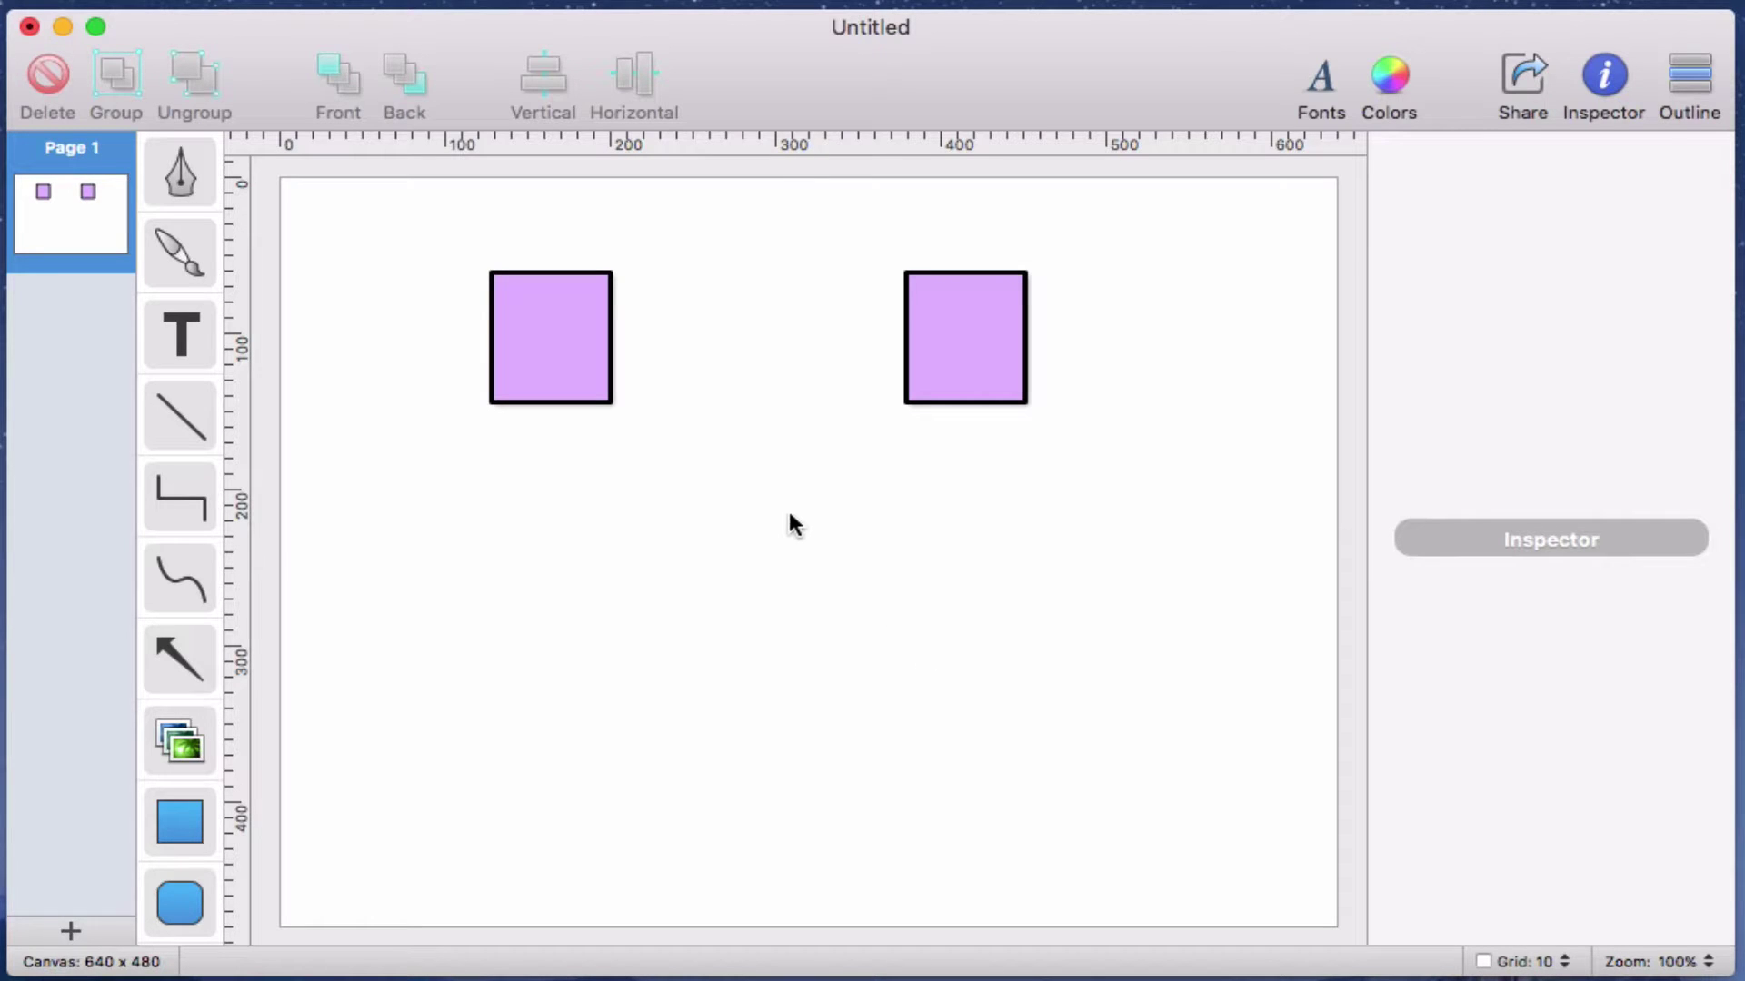
From the left rectangle's connector handle, drag a Curvy connector to the right rectangle's bottom point.
click(564, 342)
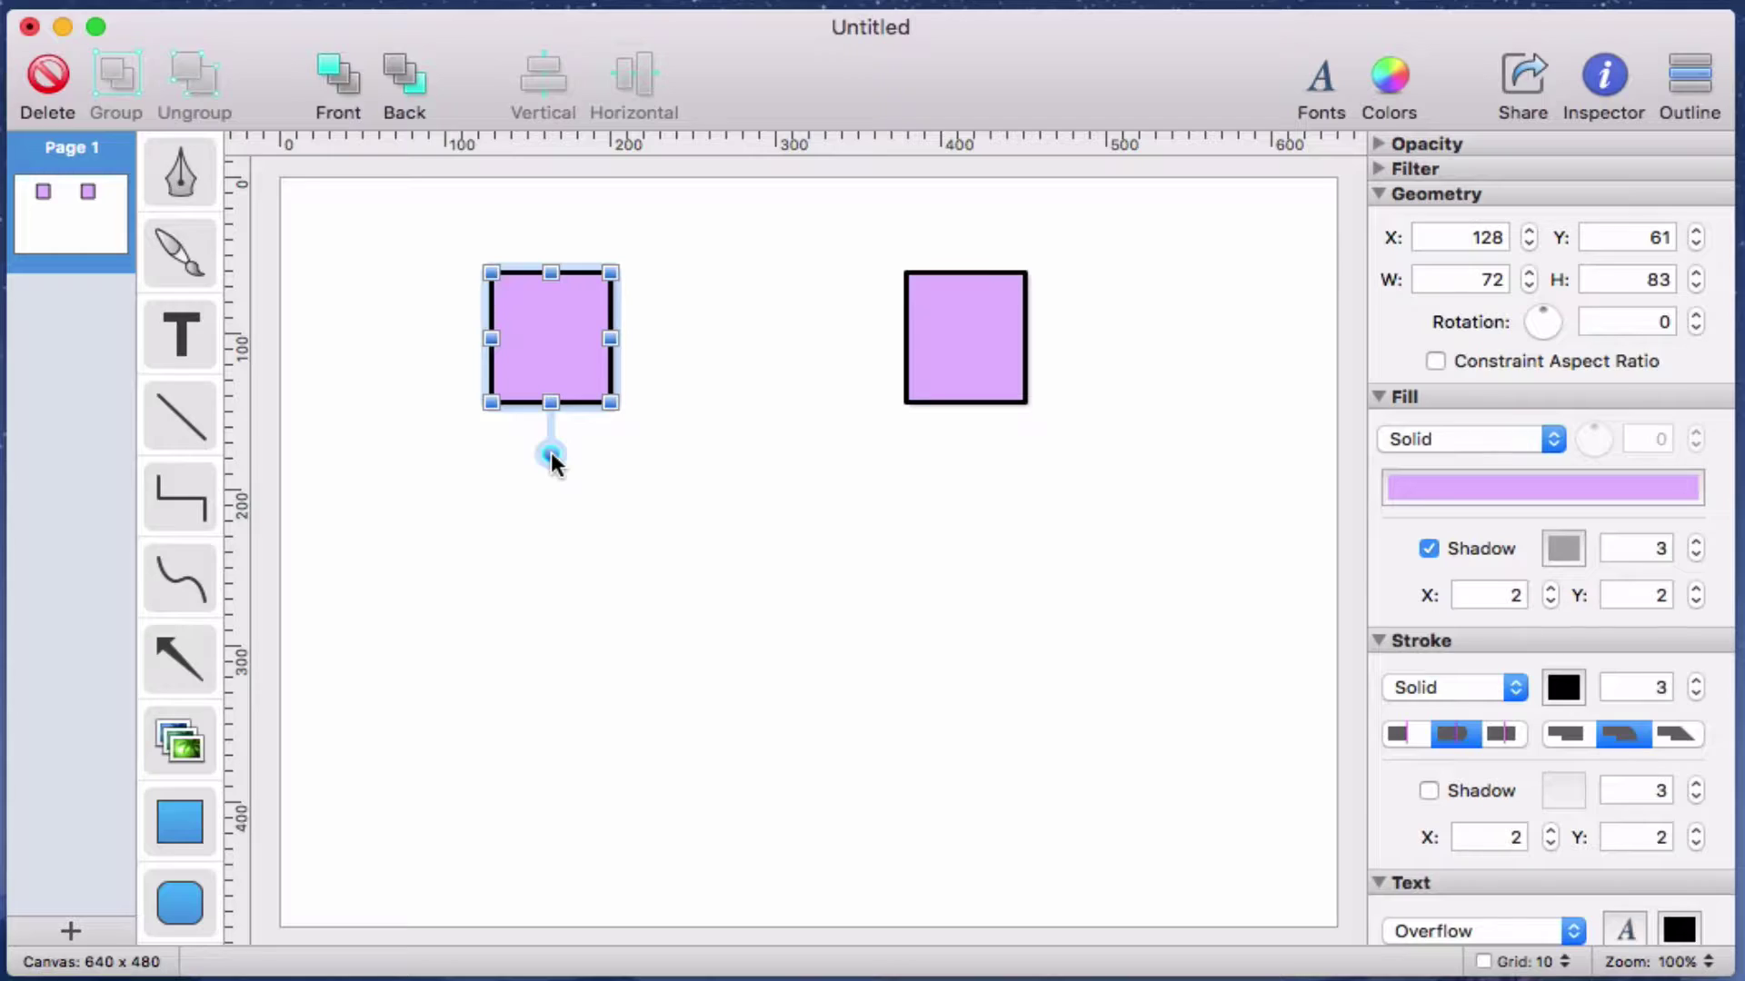
click(552, 455)
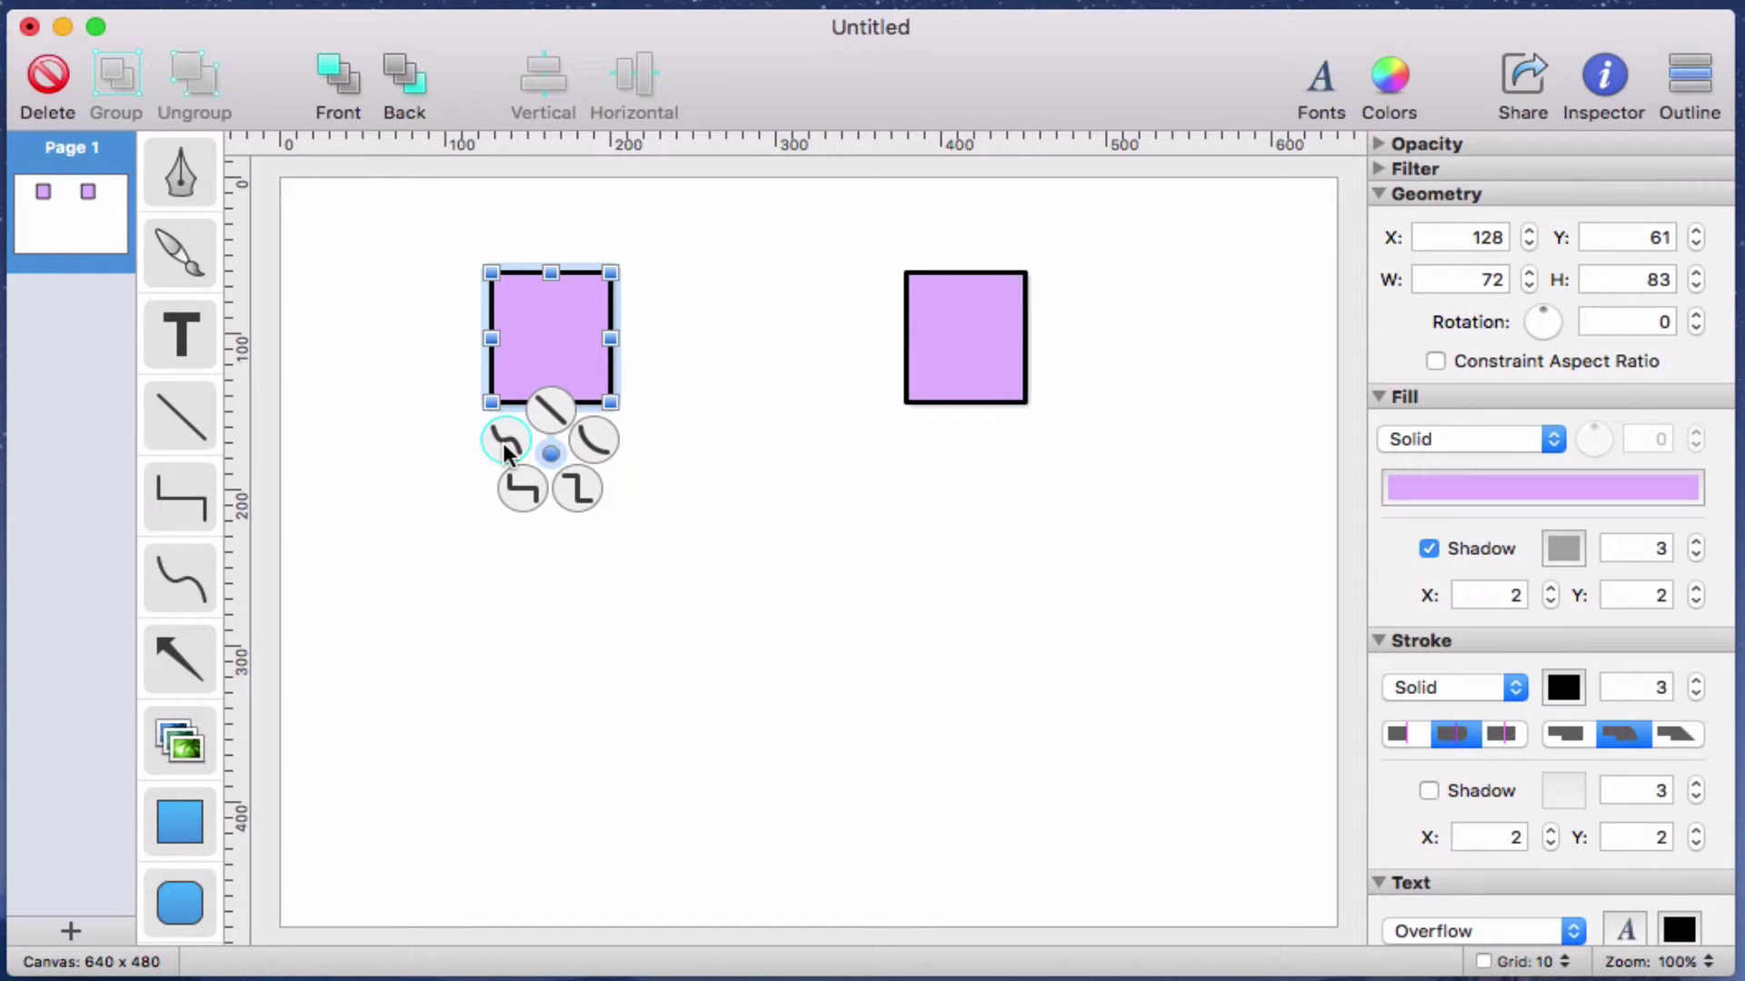
drag(504, 443, 963, 732)
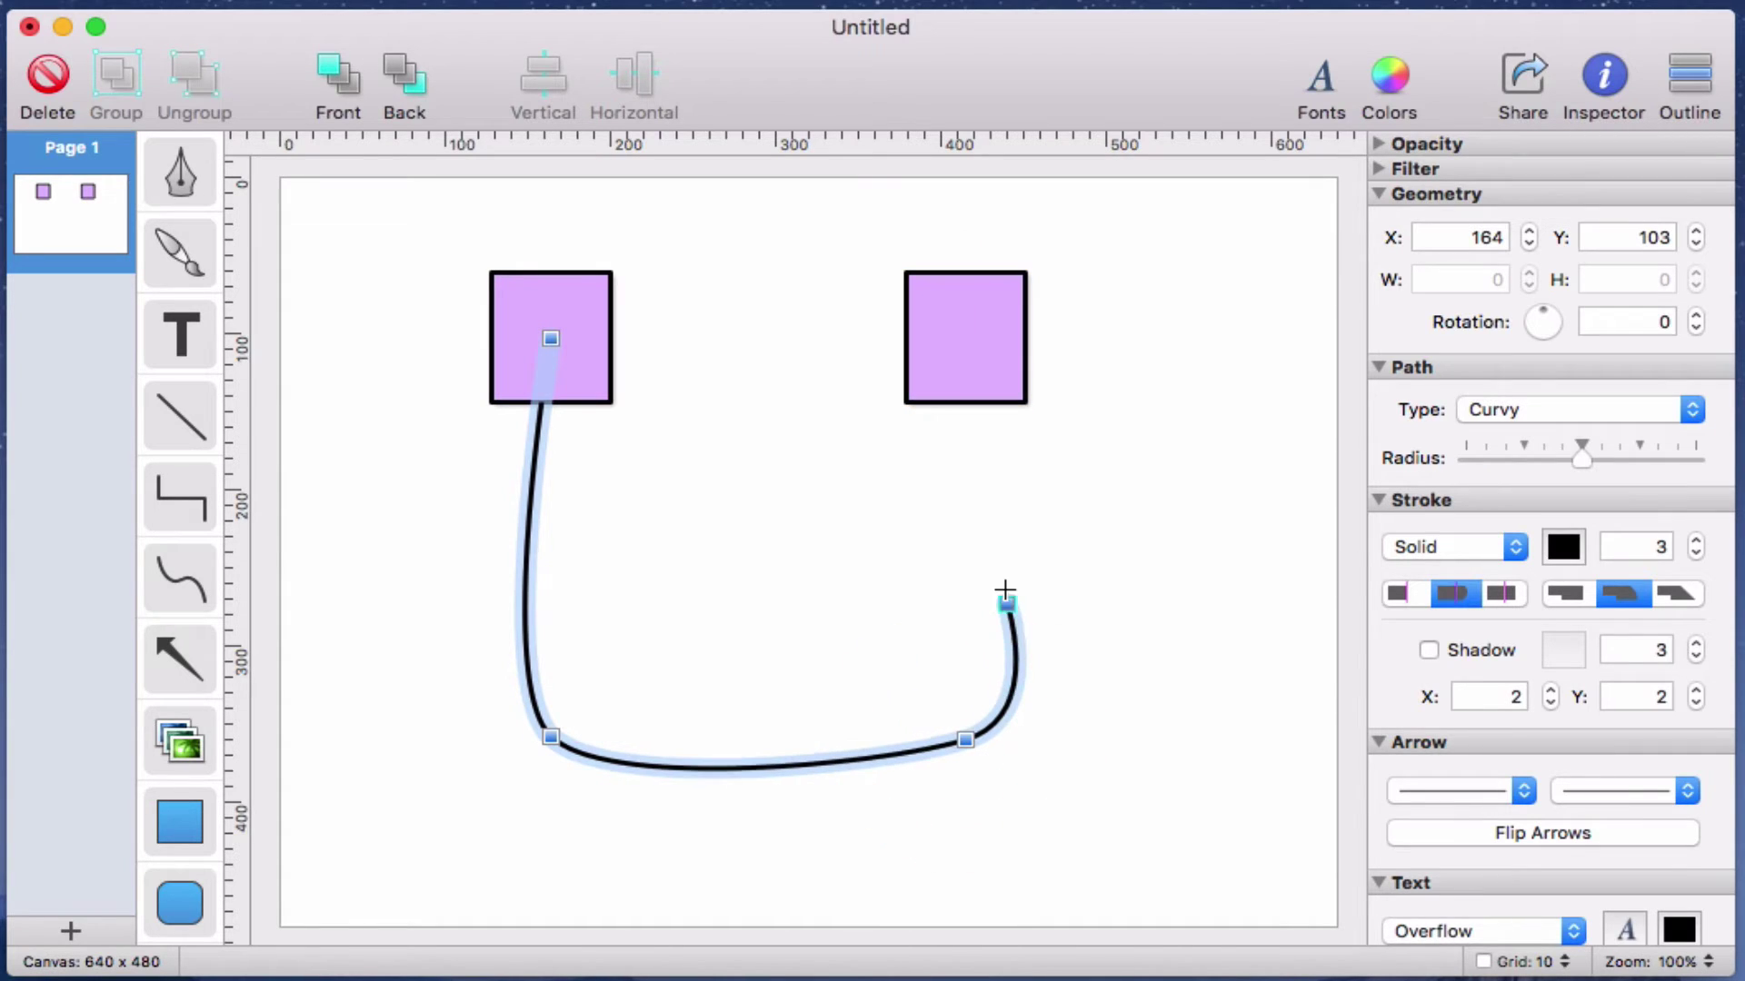
drag(1003, 492, 933, 405)
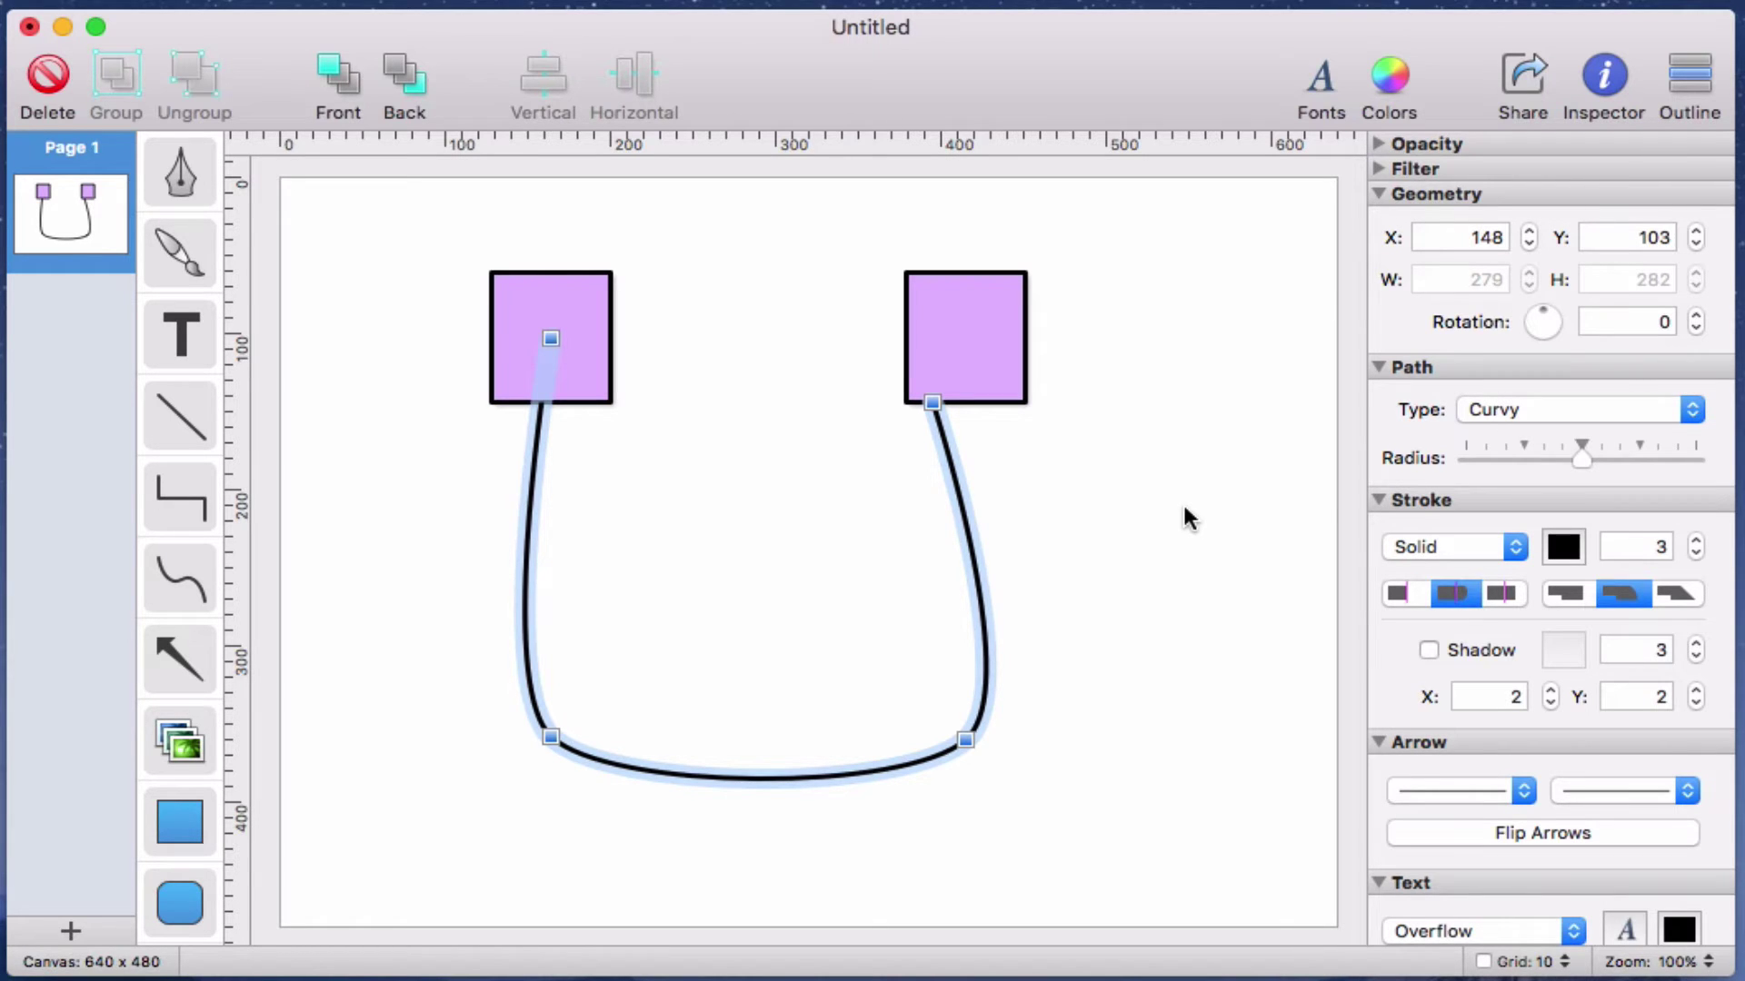
Give the curvy connector arrowheads at both its start and end in the Inspector.
mouse_move(973, 333)
mouse_down()
mouse_move(1012, 312)
mouse_move(973, 338)
mouse_up()
mouse_move(601, 338)
mouse_down()
mouse_move(646, 334)
mouse_move(586, 338)
mouse_up()
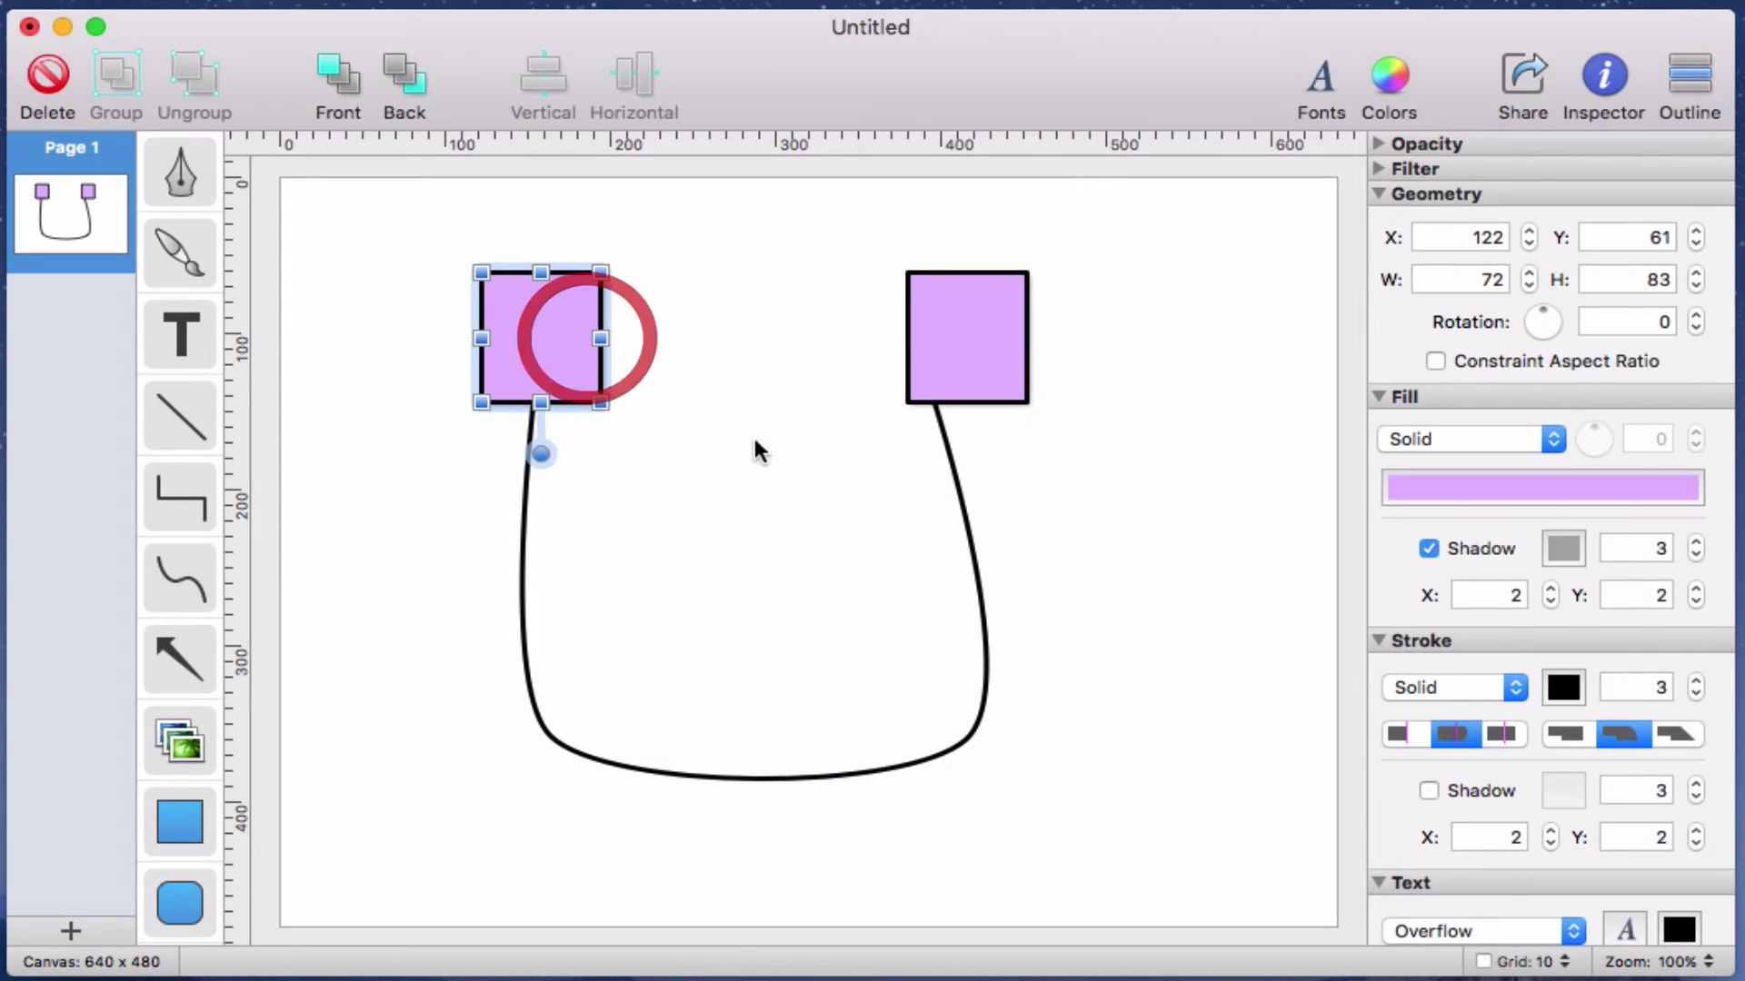
click(959, 491)
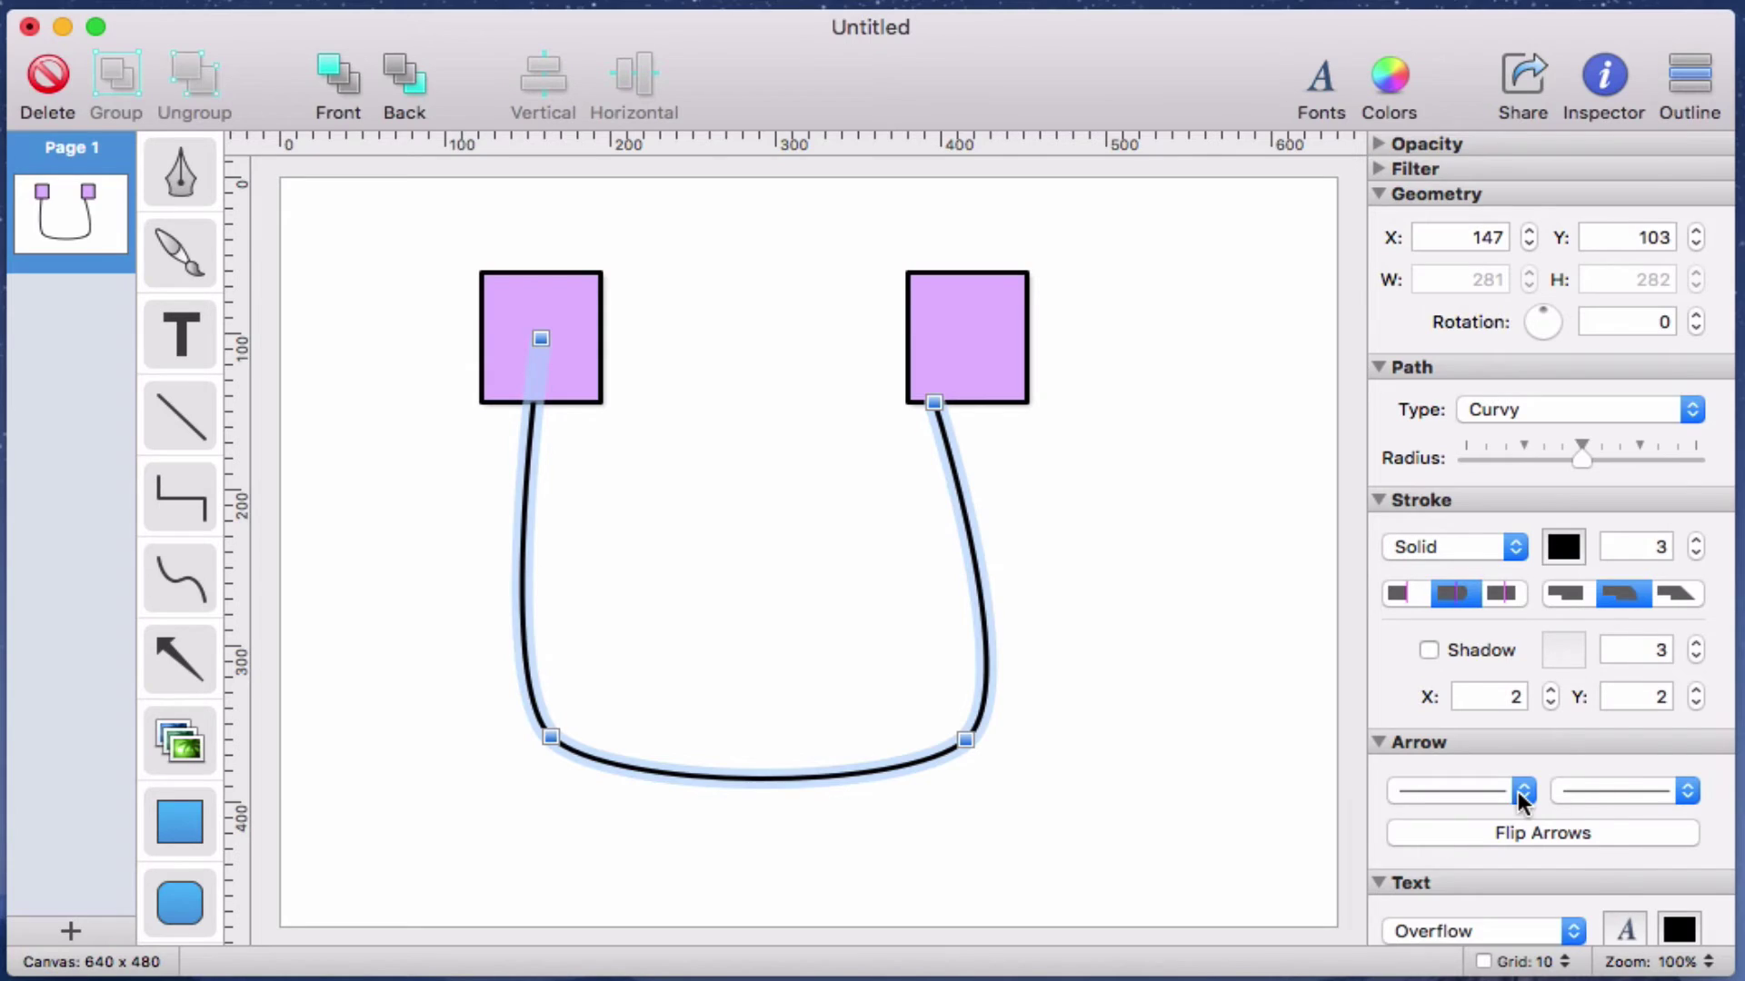
click(1518, 795)
click(1514, 820)
click(1608, 791)
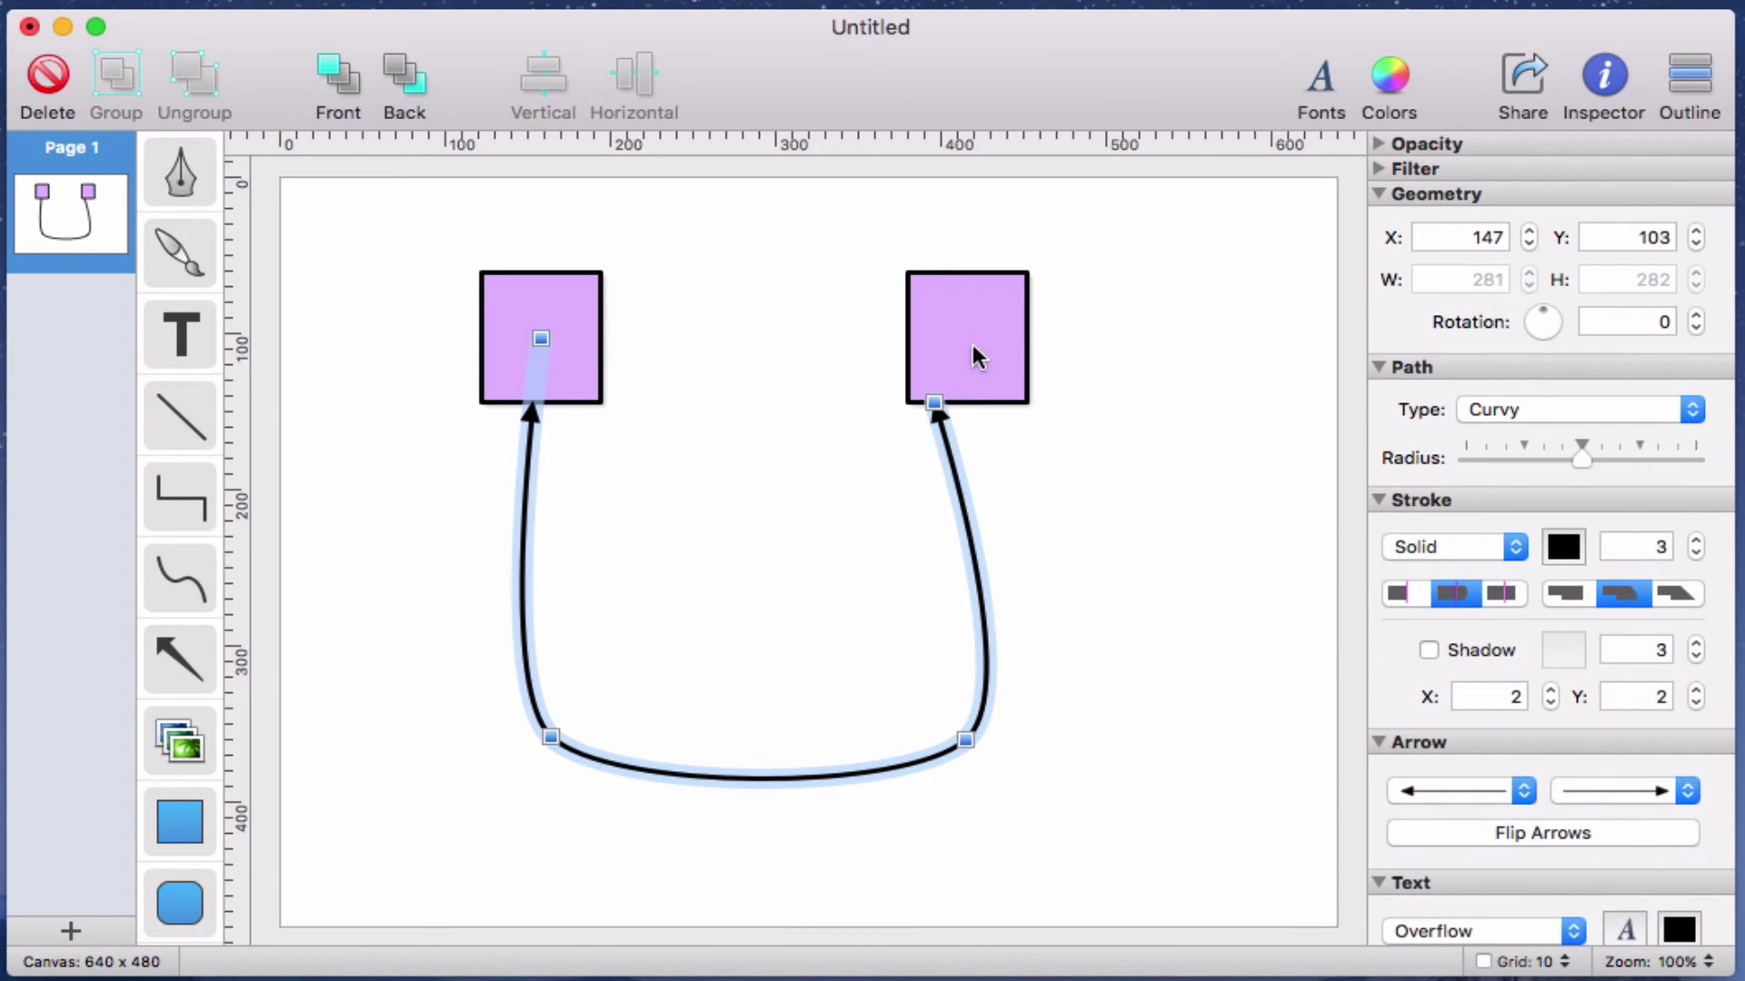
Reposition both rectangles back in line, with the connector following.
mouse_move(973, 358)
mouse_down()
mouse_move(1091, 288)
mouse_move(996, 315)
mouse_move(985, 373)
mouse_move(995, 353)
mouse_up()
drag(564, 346, 490, 332)
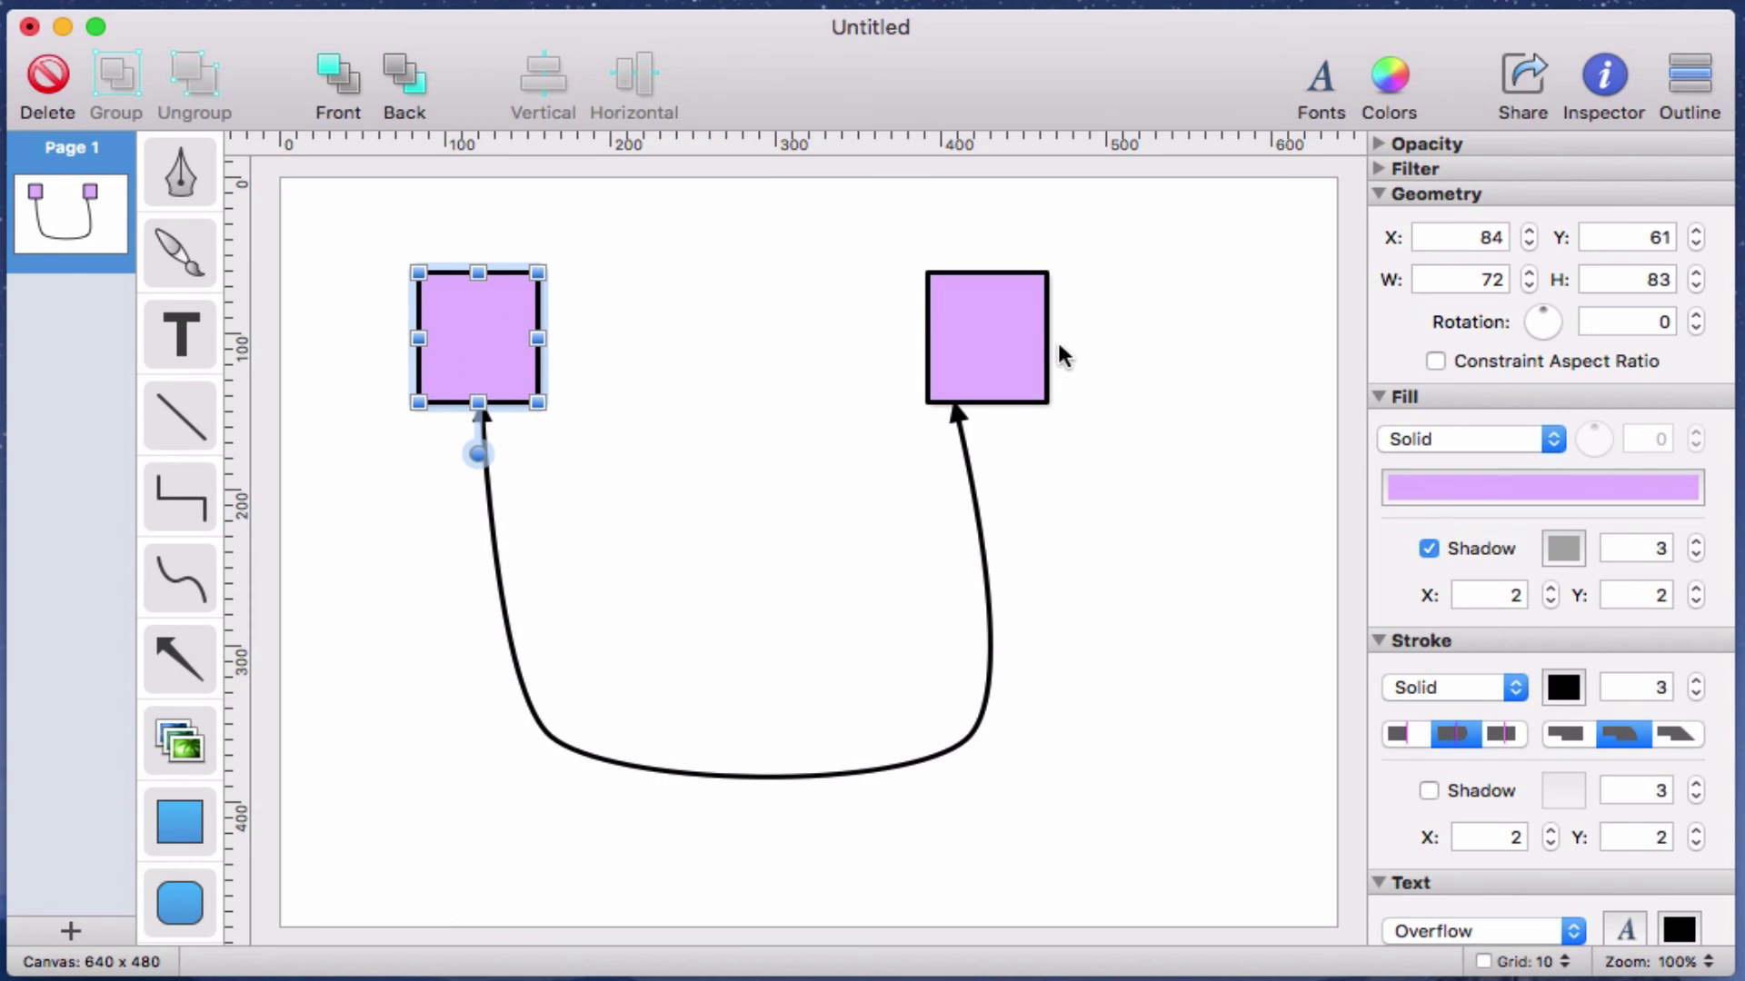
drag(991, 335, 950, 336)
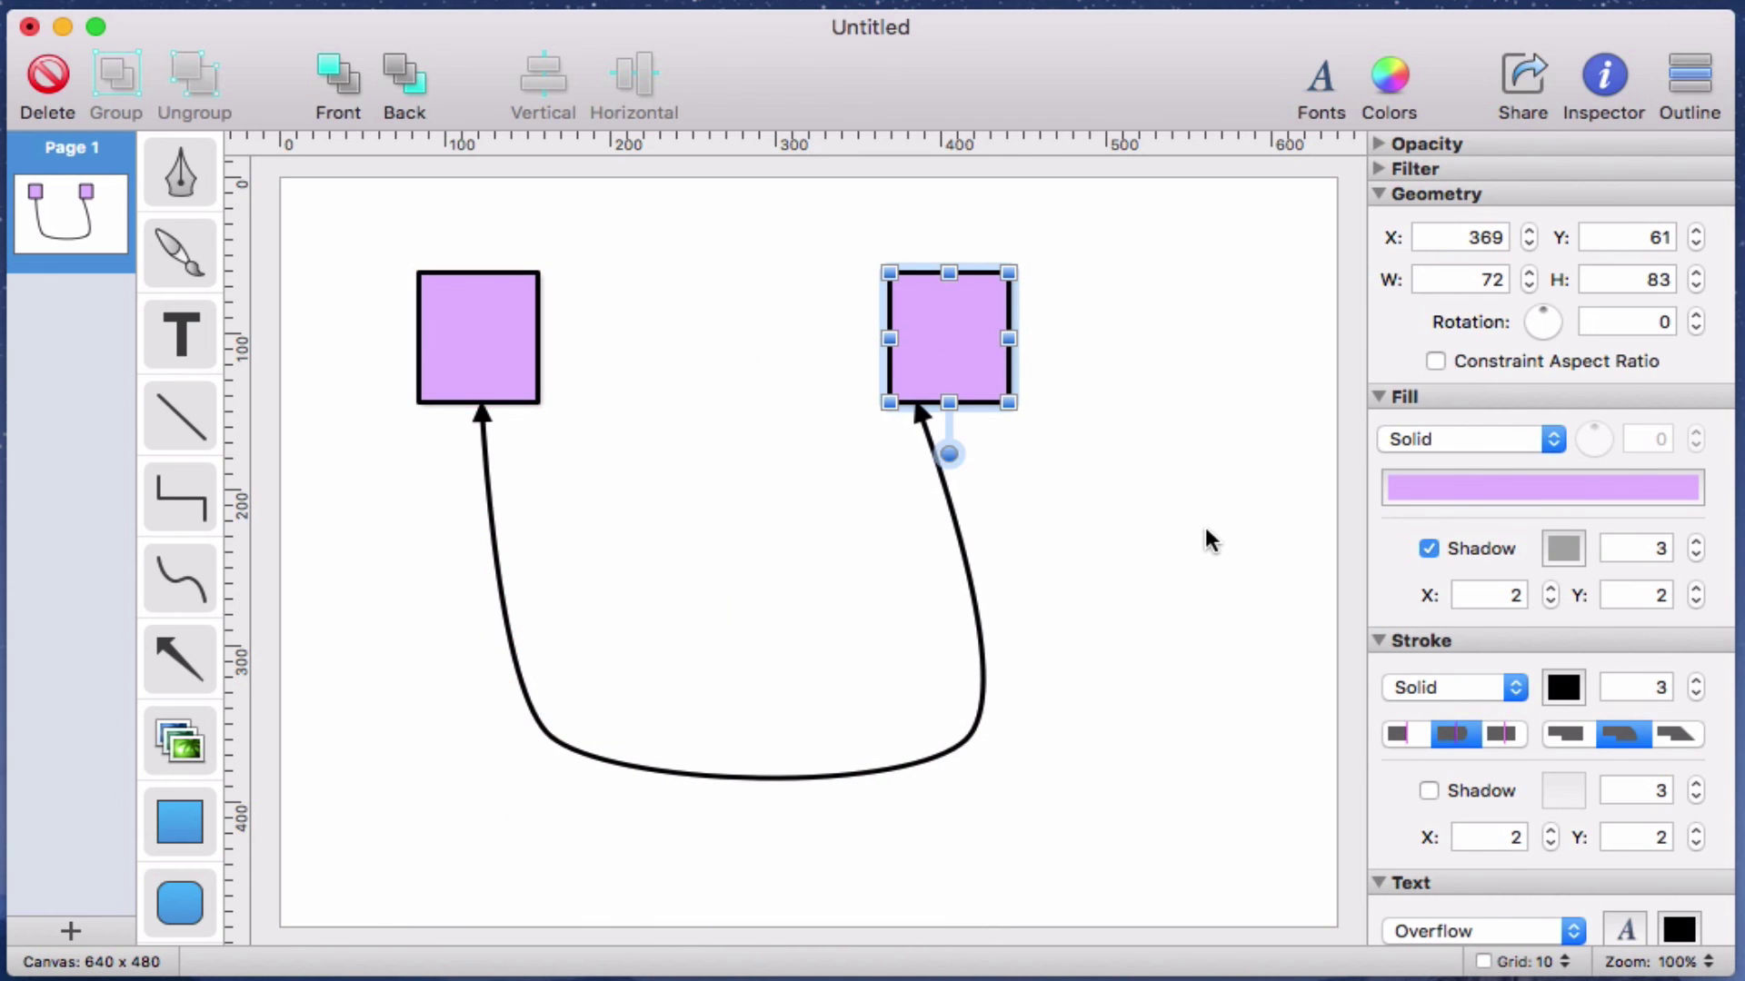